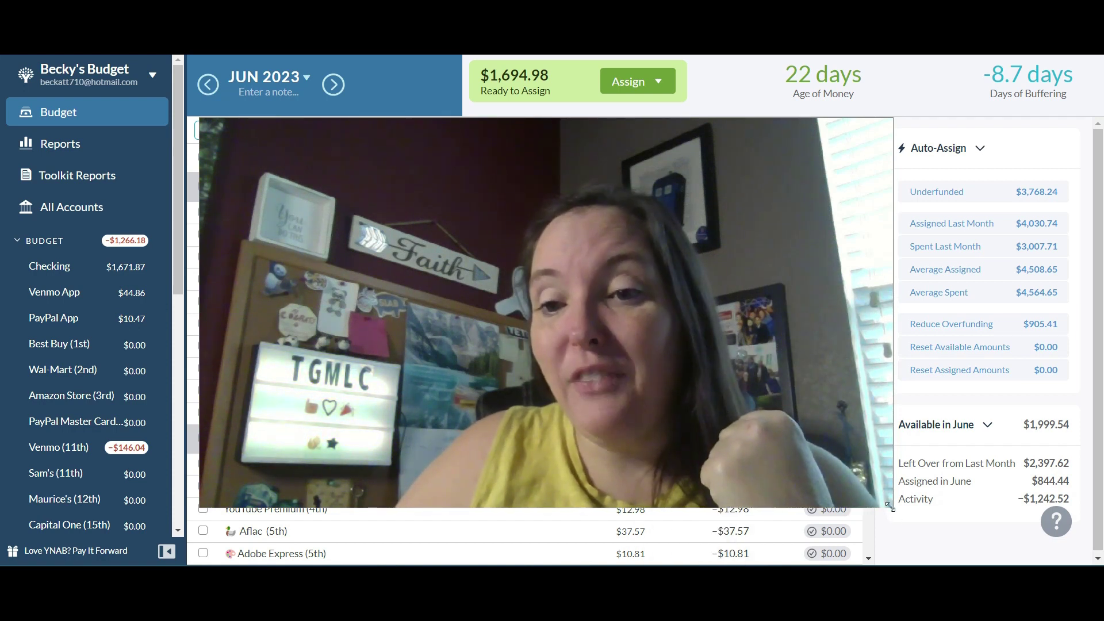
pyautogui.moveTo(889, 506); pyautogui.dragTo(442, 308)
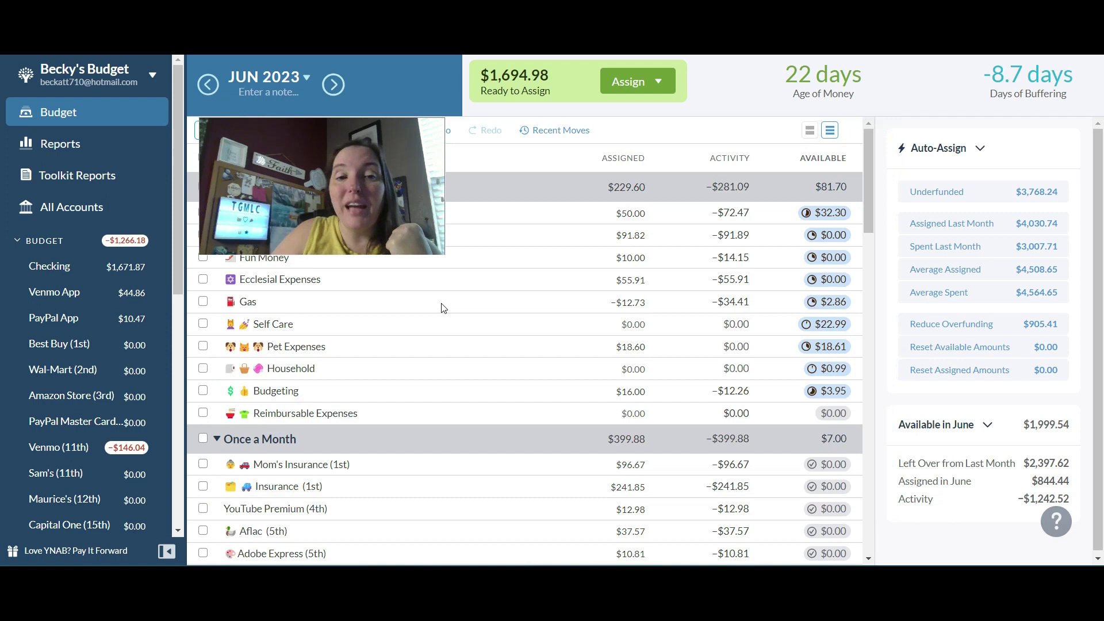
pyautogui.moveTo(444, 254); pyautogui.dragTo(160, 134)
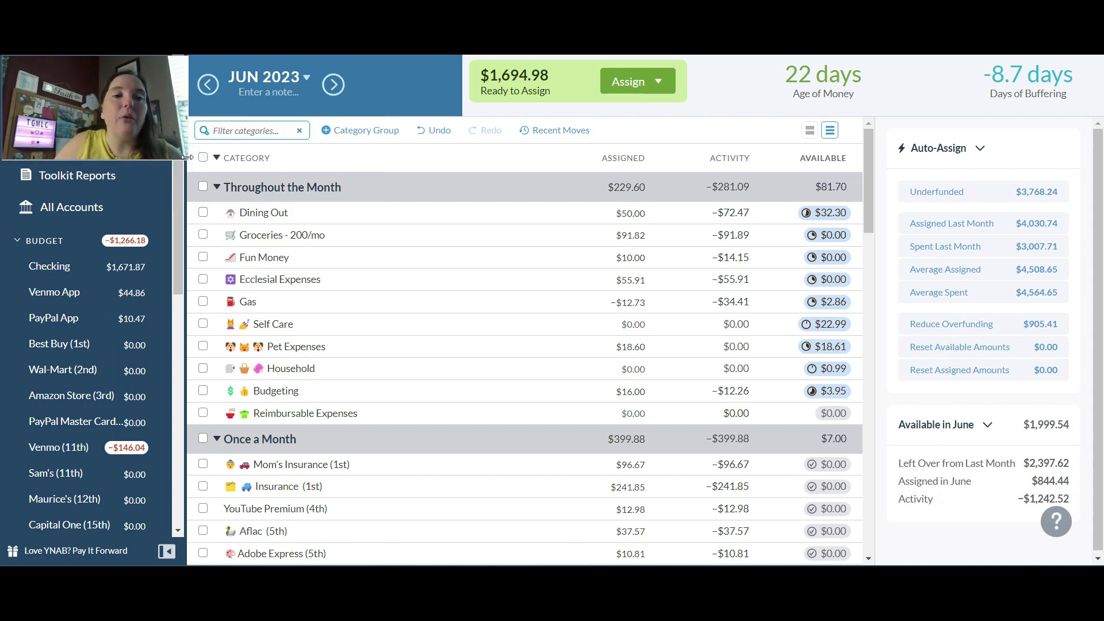
pyautogui.moveTo(187, 157); pyautogui.dragTo(176, 153)
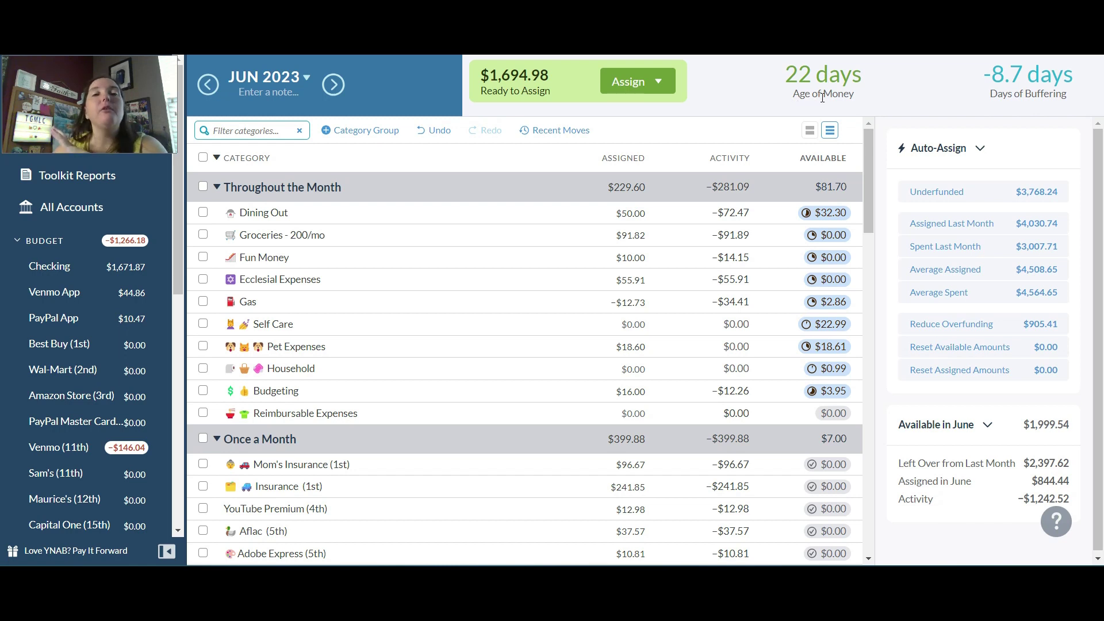
# Examine the Age of Money and Days of Buffering figures and the balances in the budget's account list.
pyautogui.moveTo(823, 98)
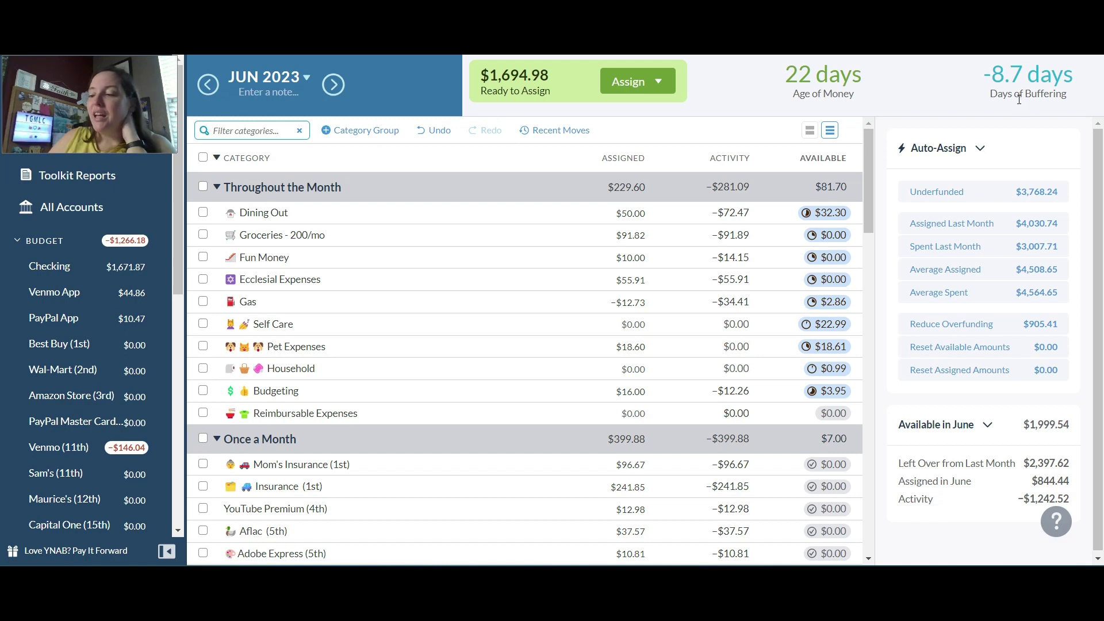
pyautogui.moveTo(1019, 99)
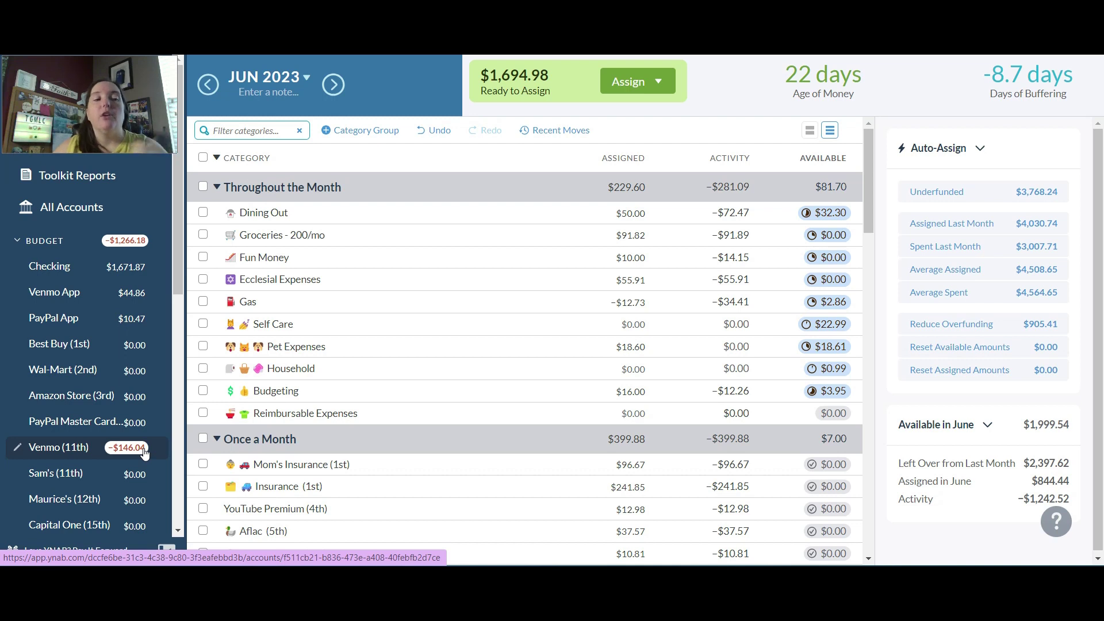
pyautogui.moveTo(177, 275); pyautogui.dragTo(181, 303)
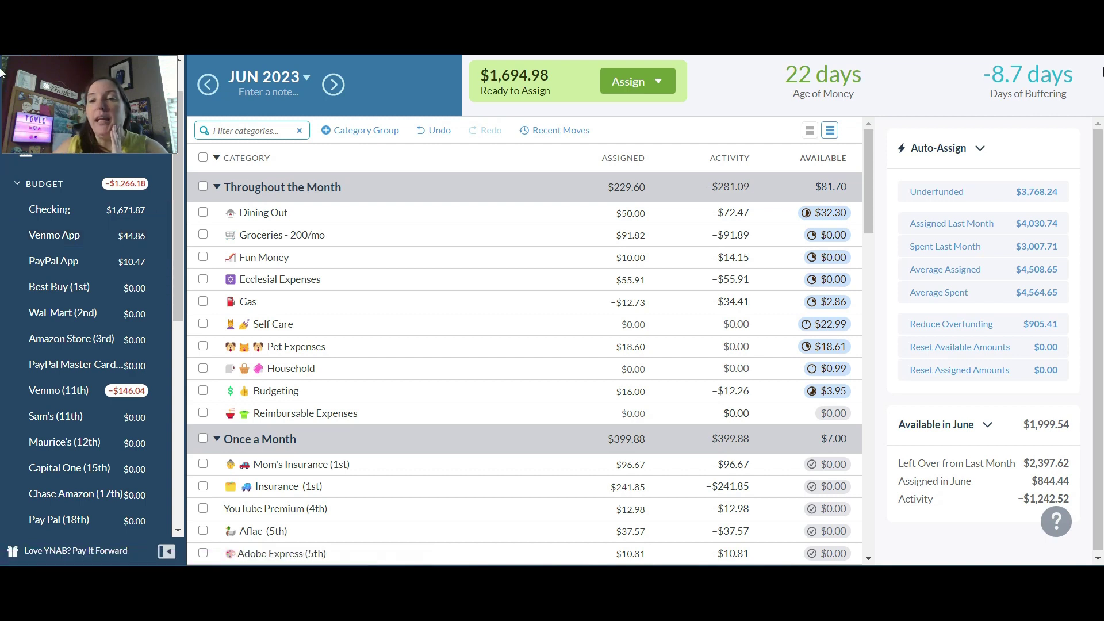
pyautogui.moveTo(829, 98)
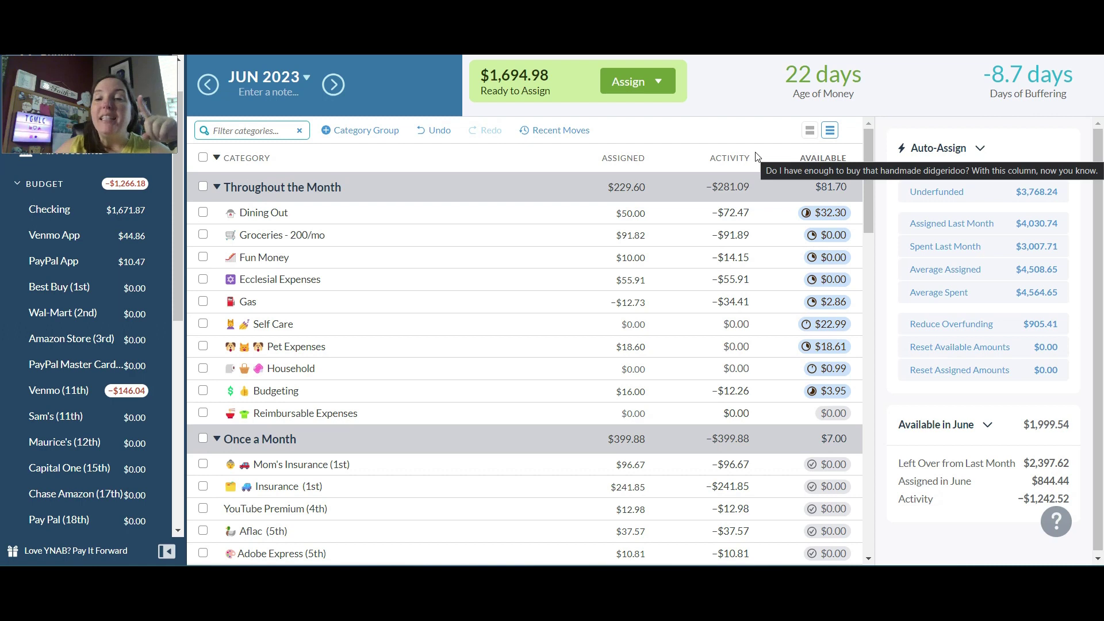
pyautogui.moveTo(179, 206); pyautogui.dragTo(185, 287)
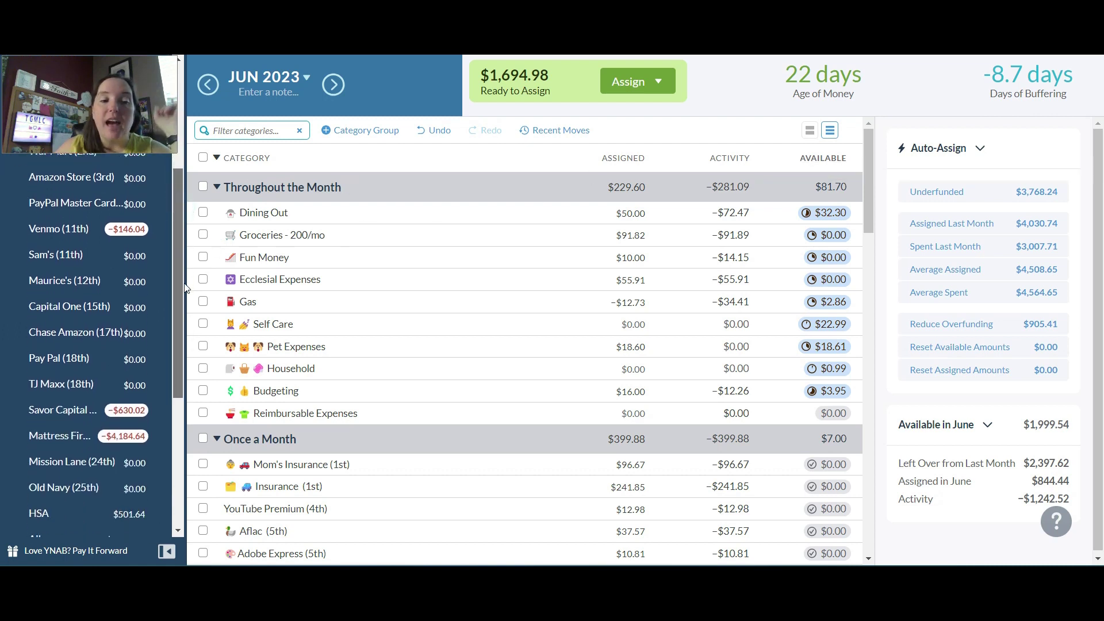
pyautogui.scroll(-1, 161, 315)
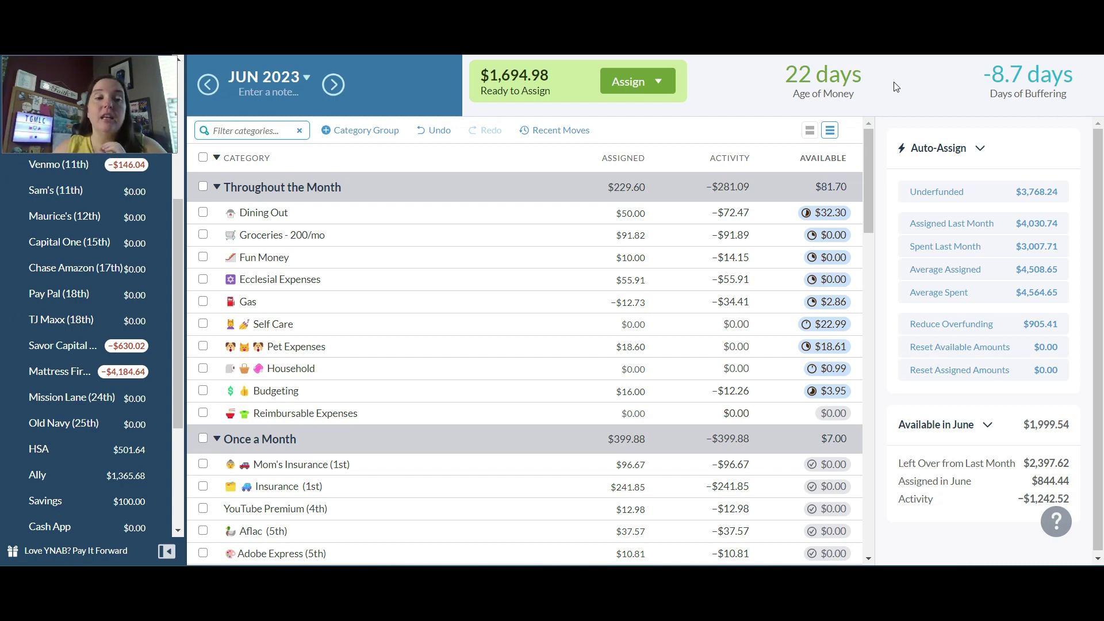
pyautogui.click(638, 236)
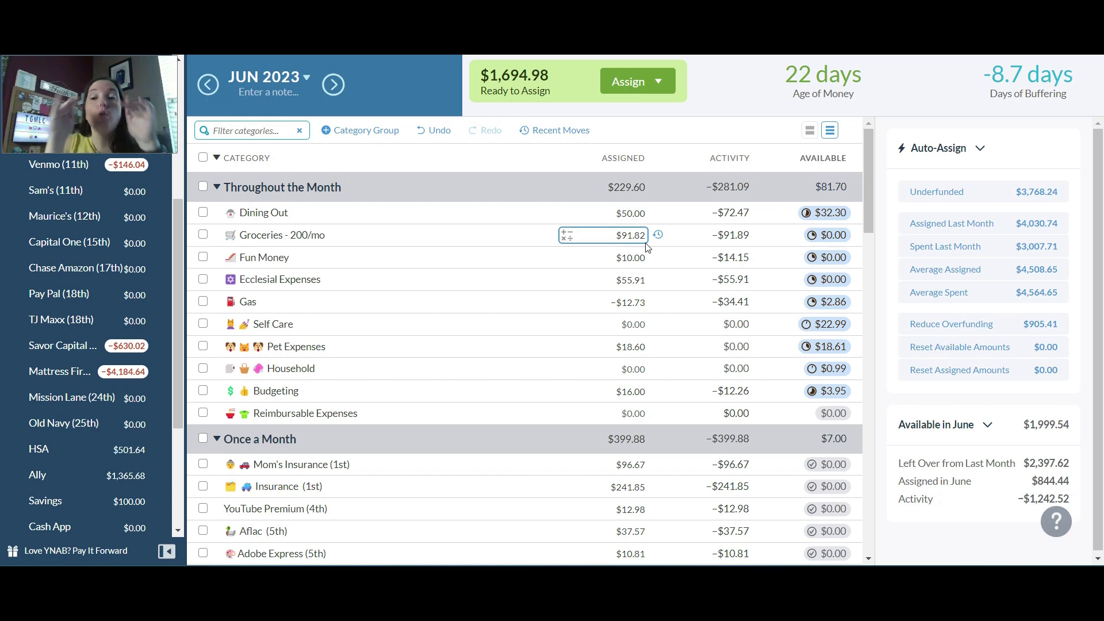
pyautogui.press('Return')
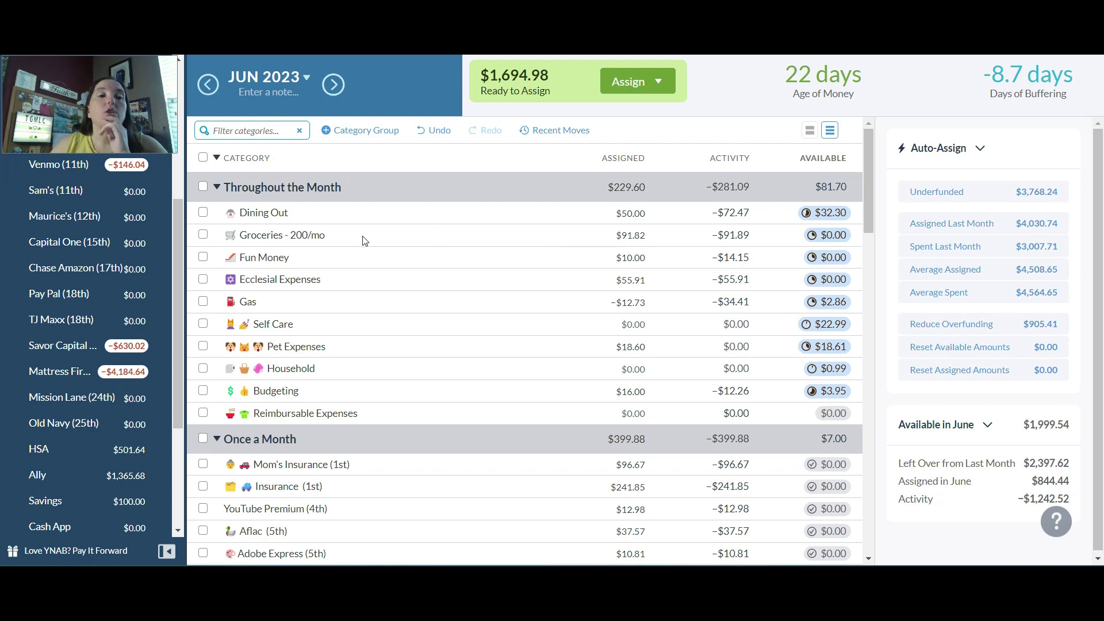
pyautogui.rightClick(178, 240)
pyautogui.click(178, 240)
pyautogui.moveTo(178, 239); pyautogui.dragTo(177, 170)
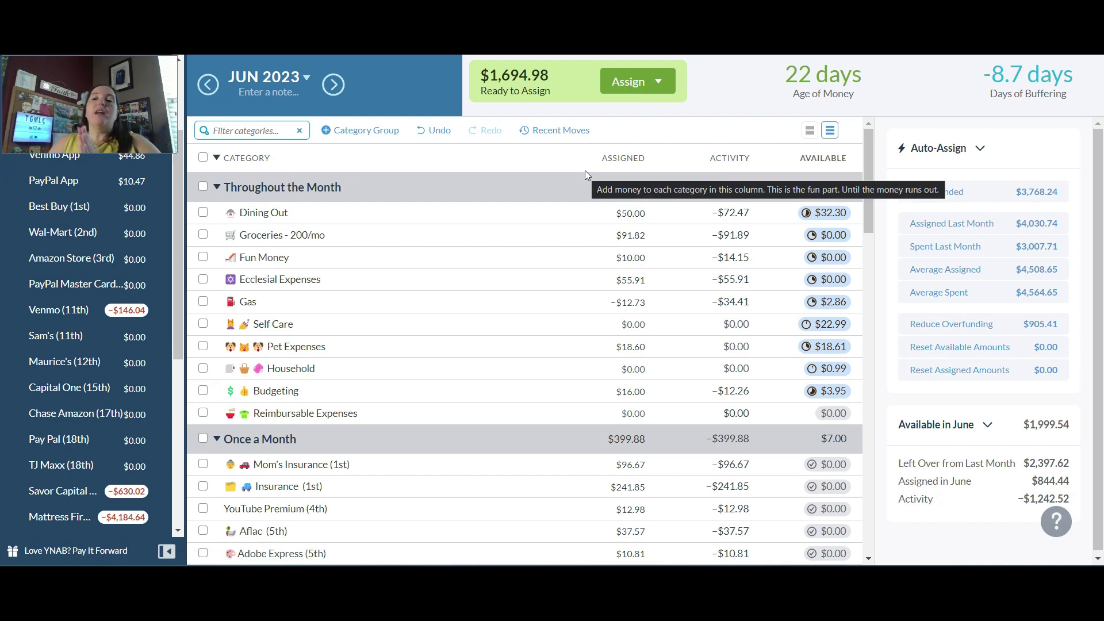
# Add $50 to the June amount assigned to the Dining Out category.
pyautogui.click(627, 214)
pyautogui.write('+50')
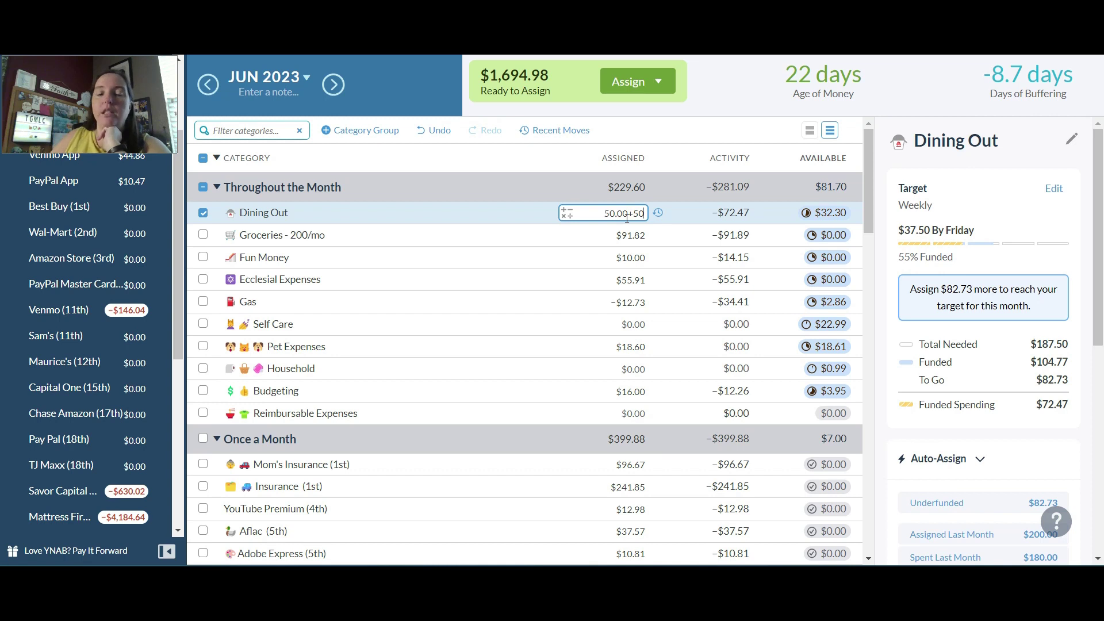
pyautogui.press('Return')
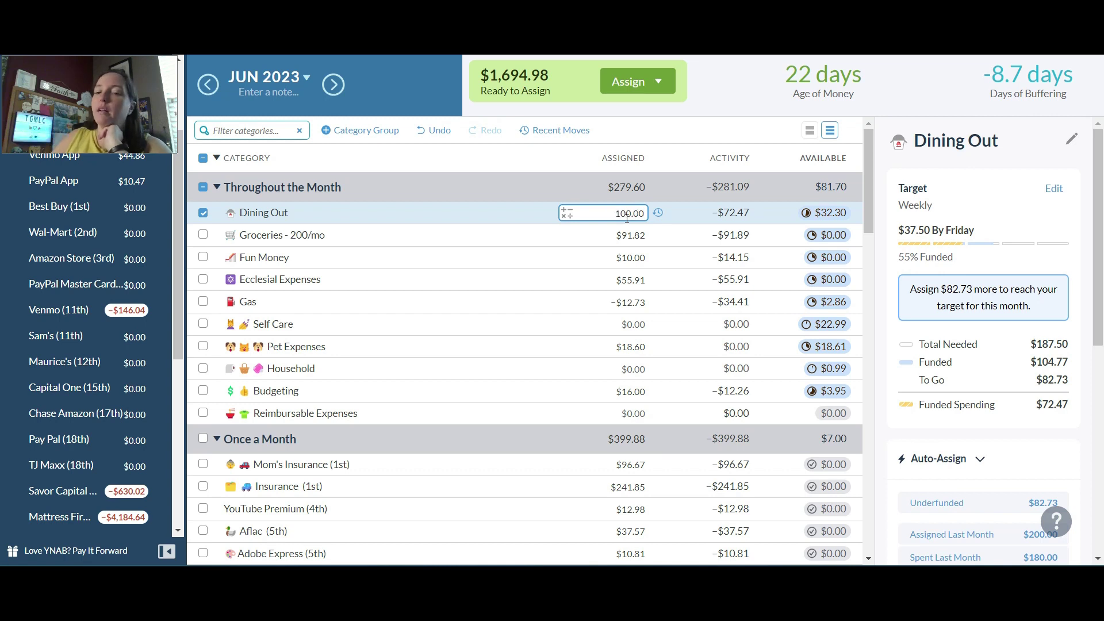
# Add $75 to the amount assigned to Groceries - 200/mo and review that category's history of moves.
pyautogui.click(628, 236)
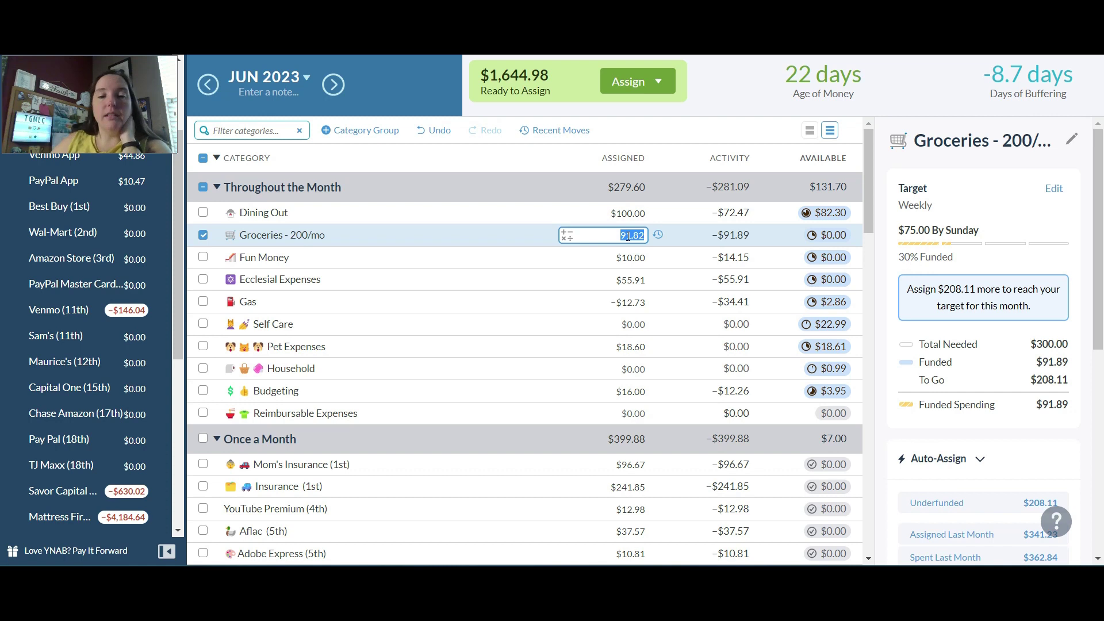
pyautogui.write('+75')
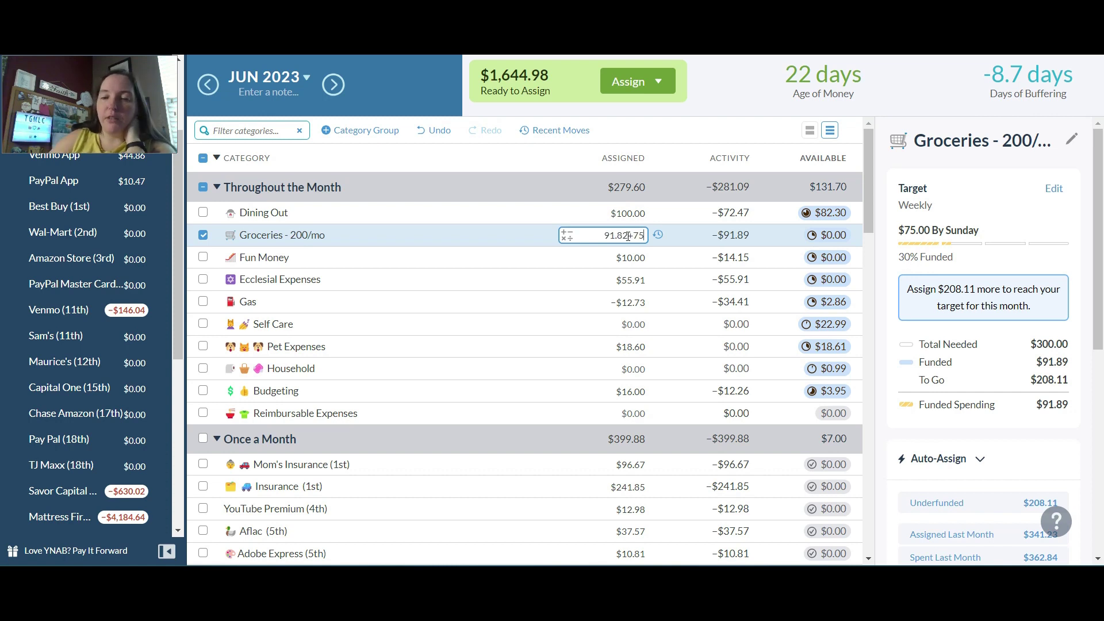
pyautogui.press('Return')
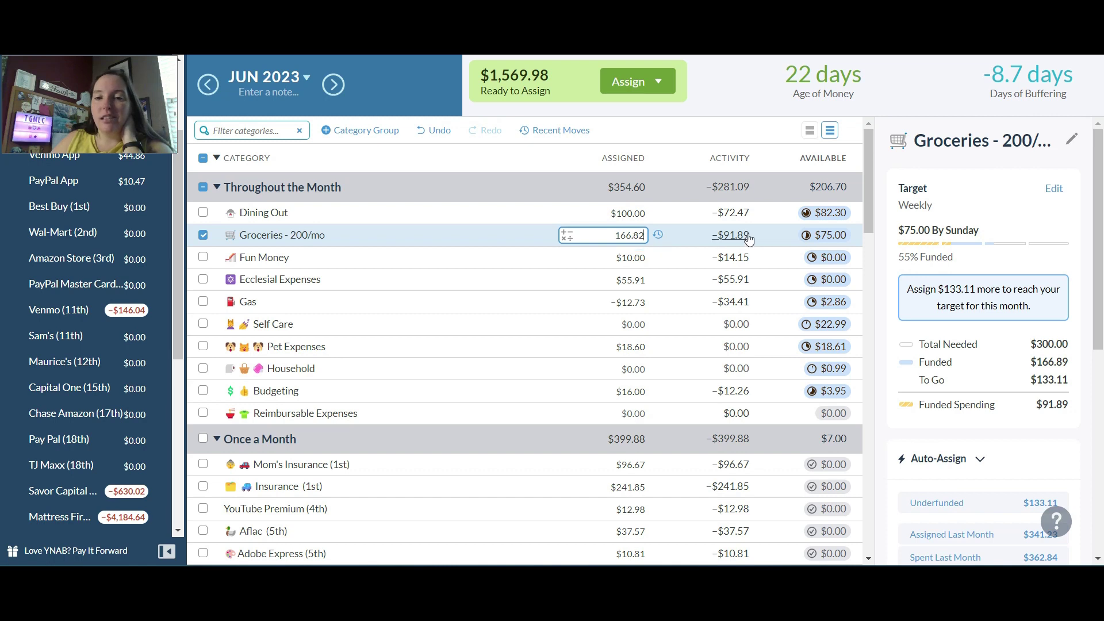
pyautogui.click(658, 235)
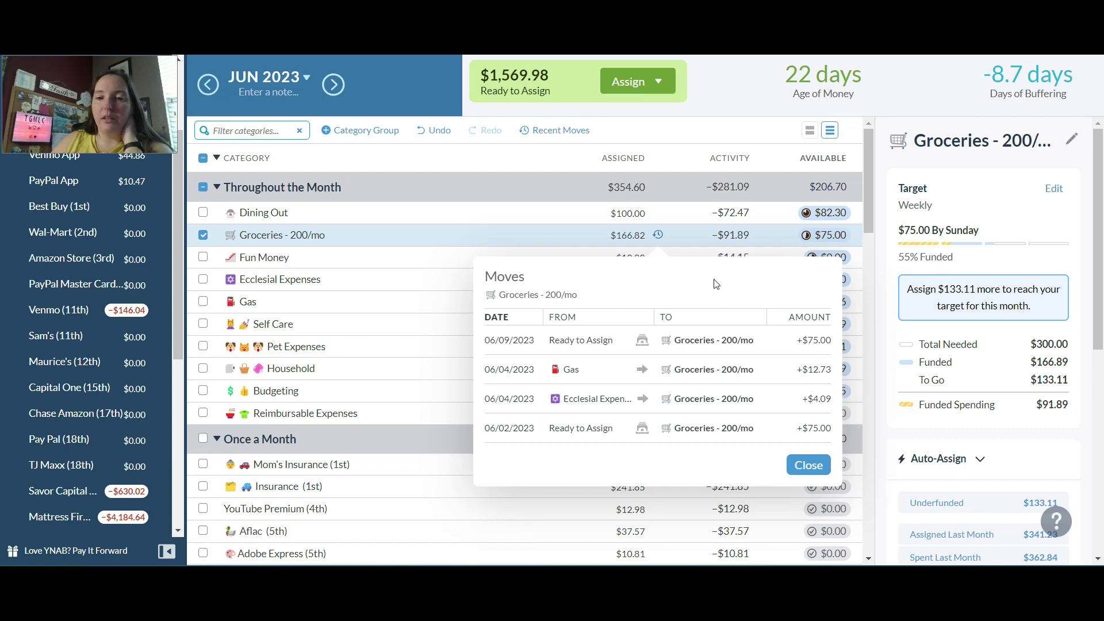
pyautogui.click(660, 236)
# Set the amount assigned to Fun Money to $20 and add $60 to the amount assigned to Ecclesial Expenses.
pyautogui.click(632, 258)
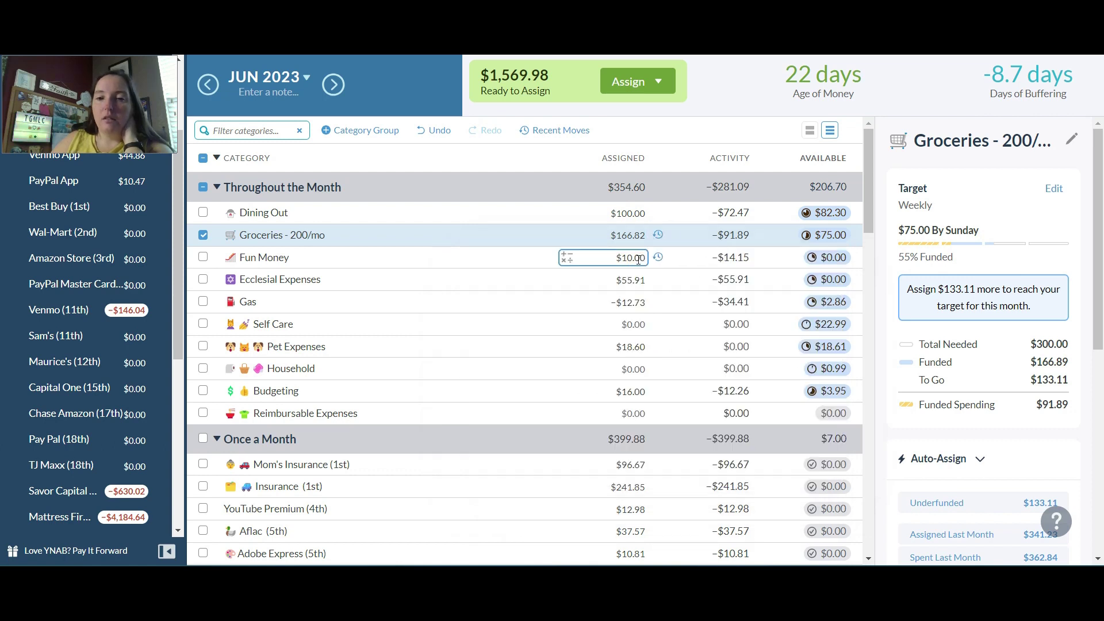
pyautogui.write('20')
pyautogui.press('Return')
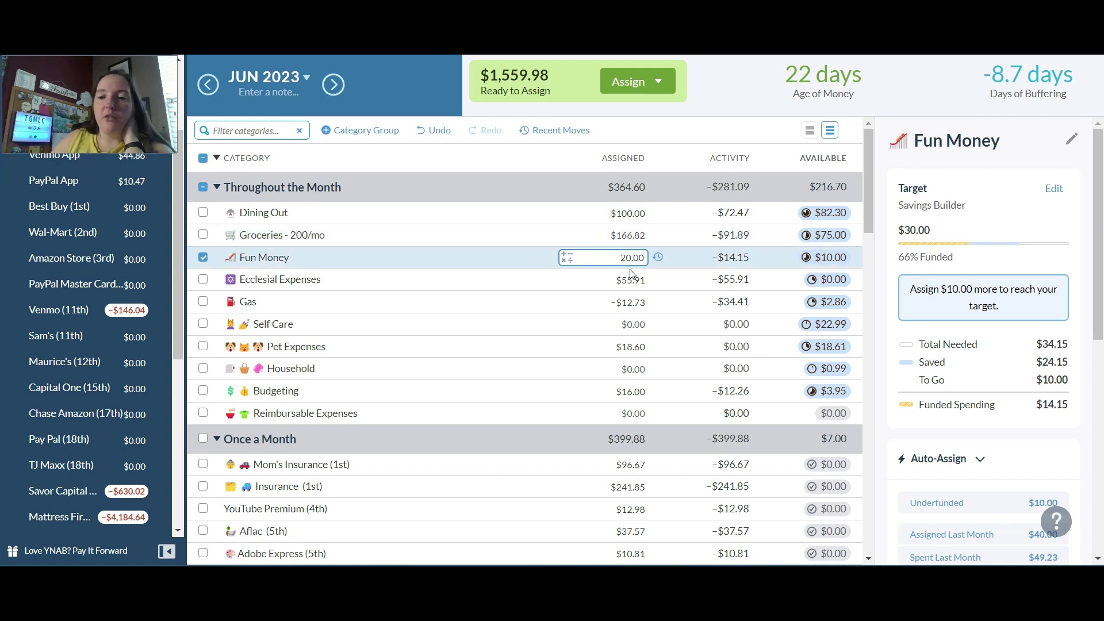
pyautogui.click(630, 280)
pyautogui.press('Right')
pyautogui.write('+60')
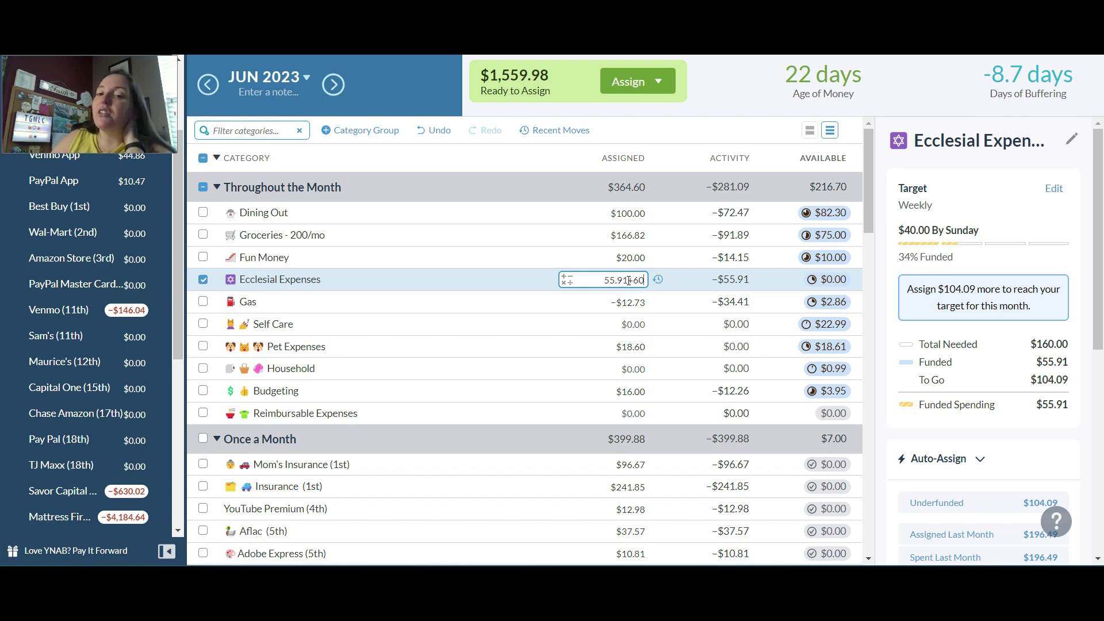
pyautogui.press('Return')
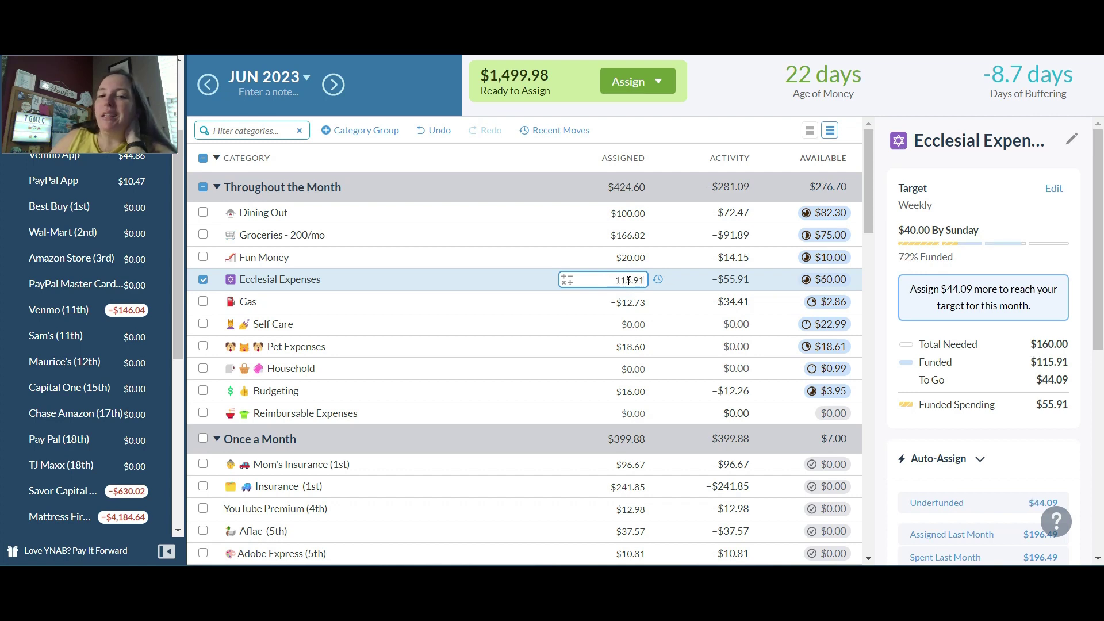
# Add $50 to the June amount assigned to the Gas category under Throughout the Month.
pyautogui.click(626, 303)
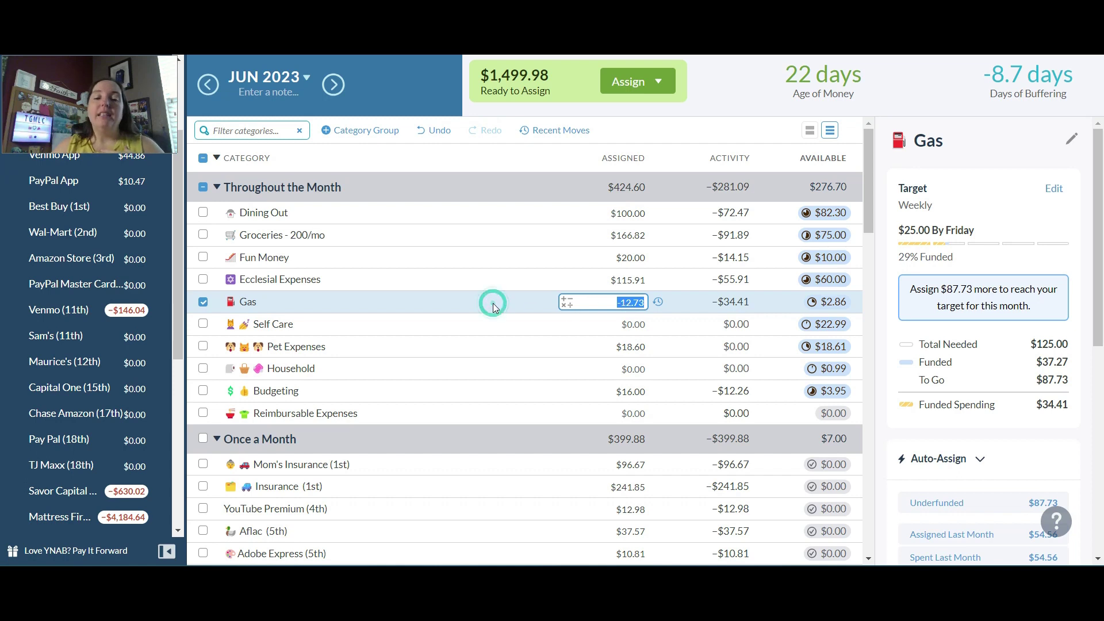
pyautogui.click(731, 86)
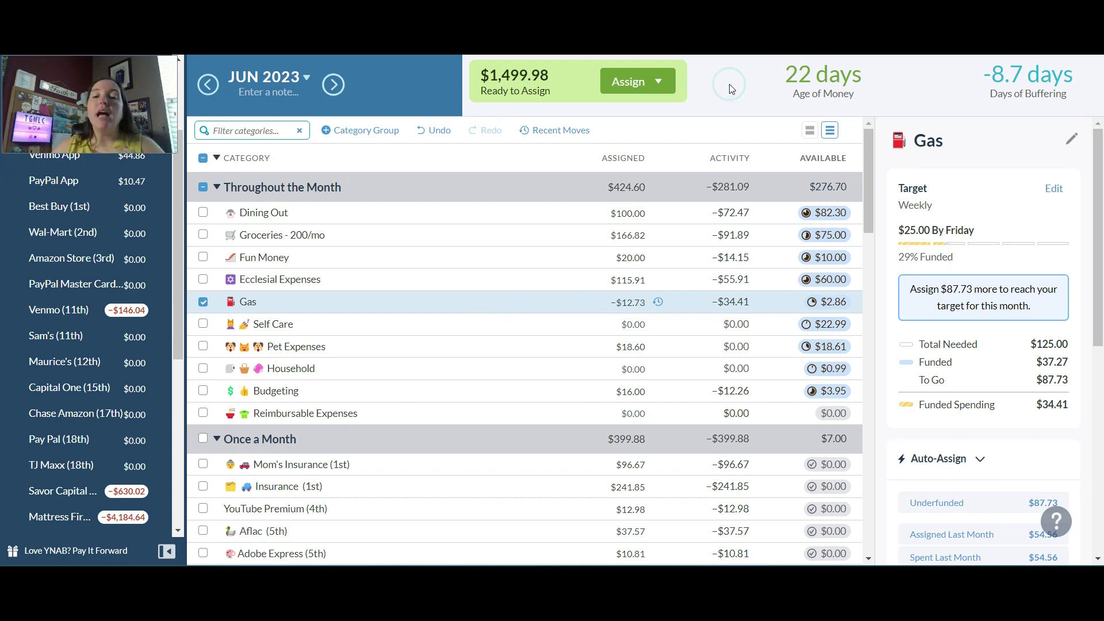
pyautogui.click(204, 304)
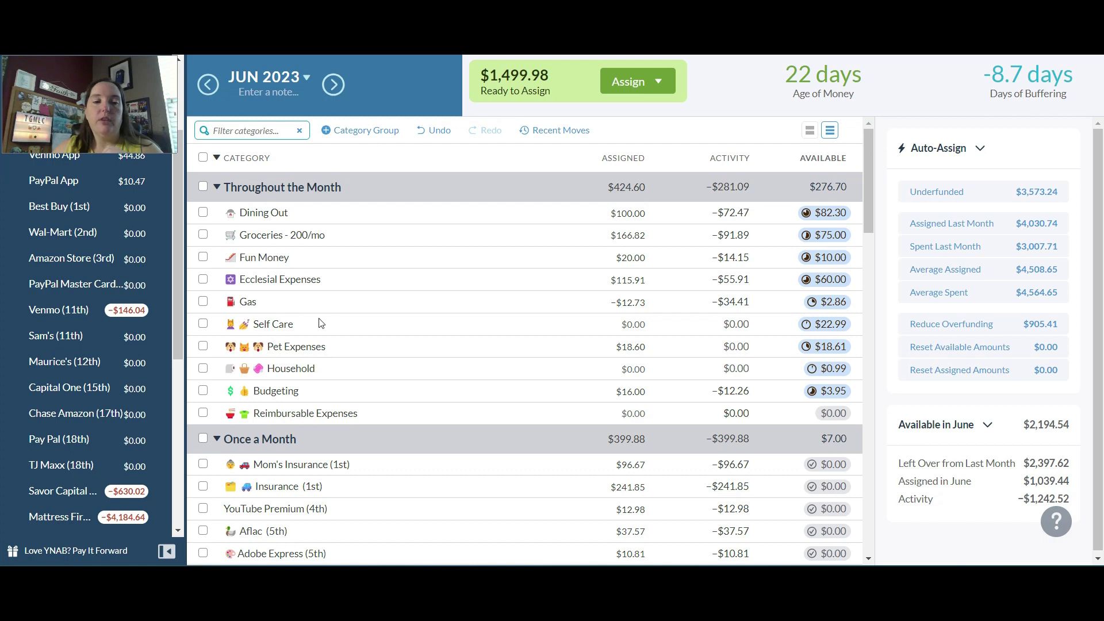
pyautogui.click(643, 311)
pyautogui.press('Right')
pyautogui.write('+50')
pyautogui.press('Return')
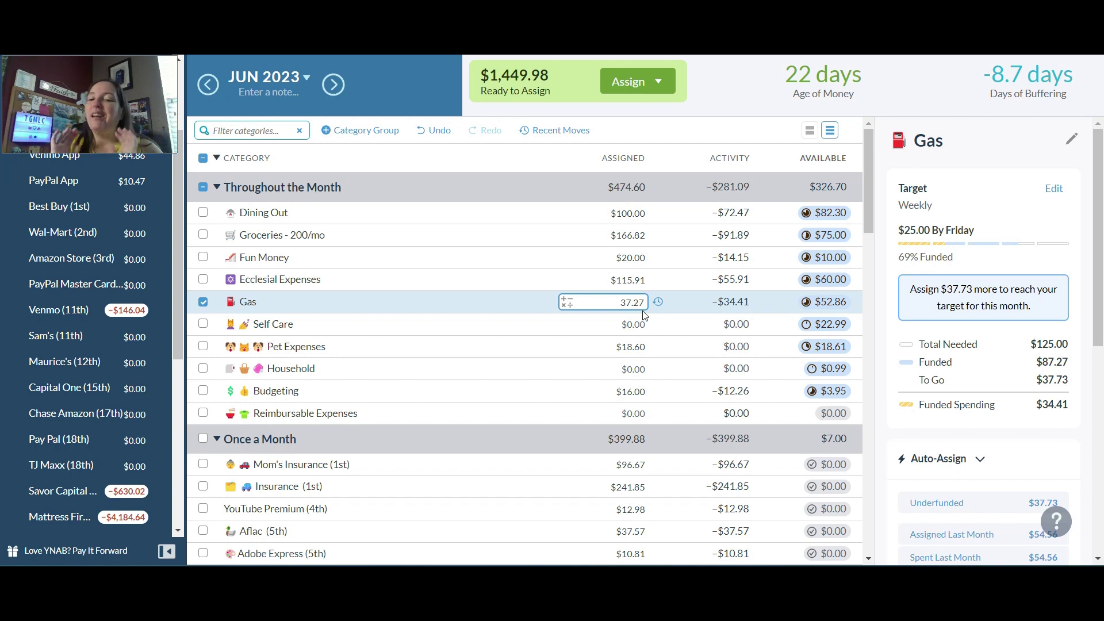
# Set the June amount assigned to the Self Care category to $25.
pyautogui.click(635, 322)
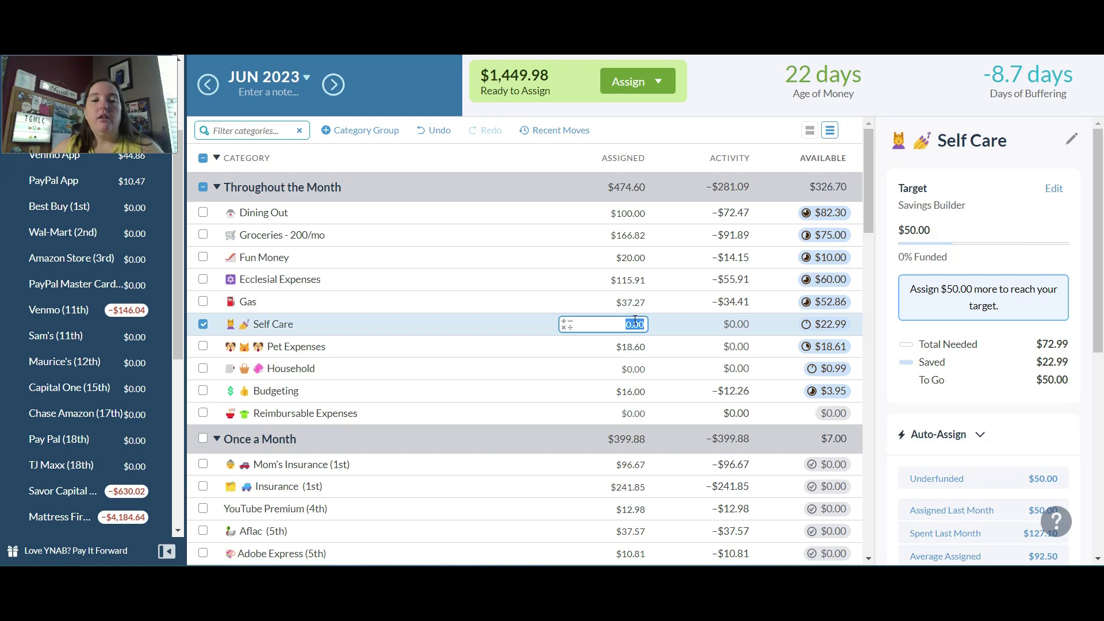
pyautogui.write('25')
pyautogui.press('Return')
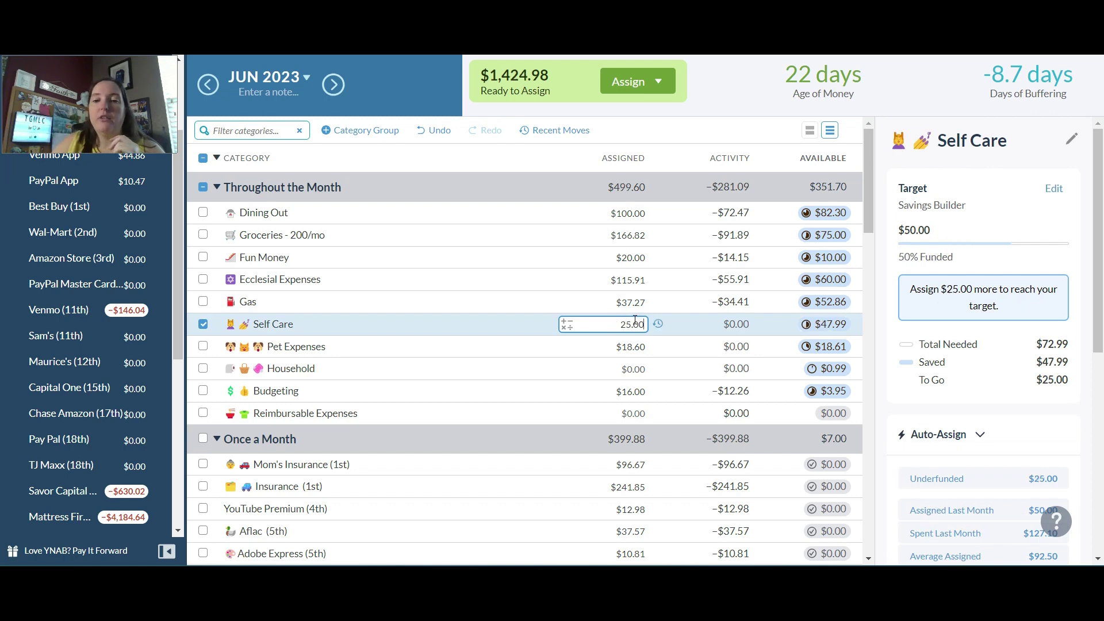
# Check the target details of the Pet Expenses and Household categories, leaving no category selected.
pyautogui.click(635, 343)
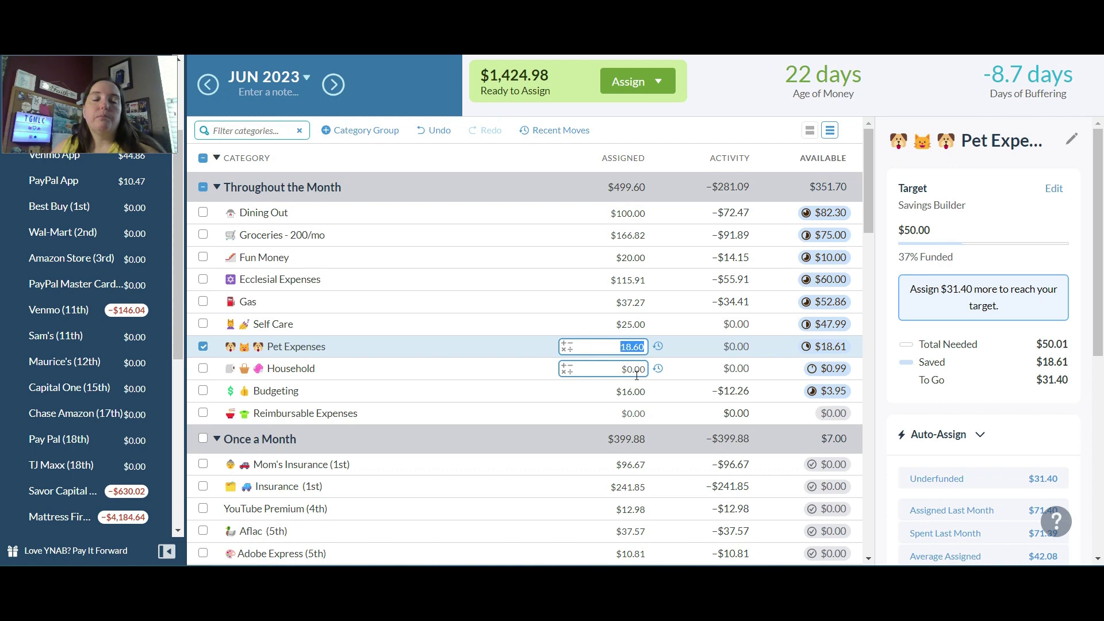
pyautogui.click(636, 375)
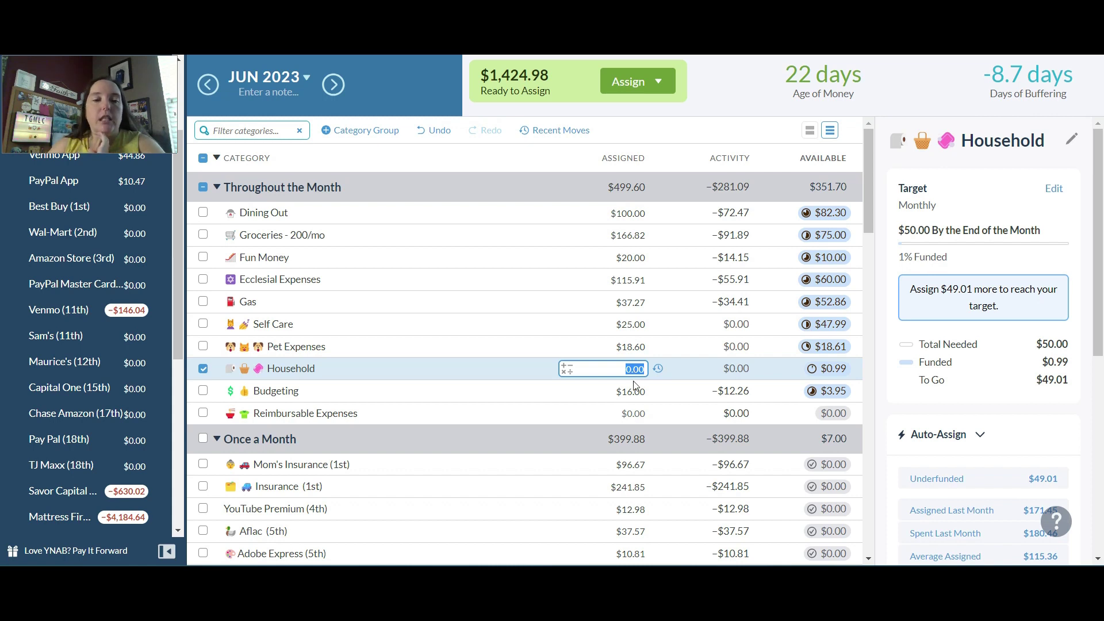
pyautogui.click(203, 369)
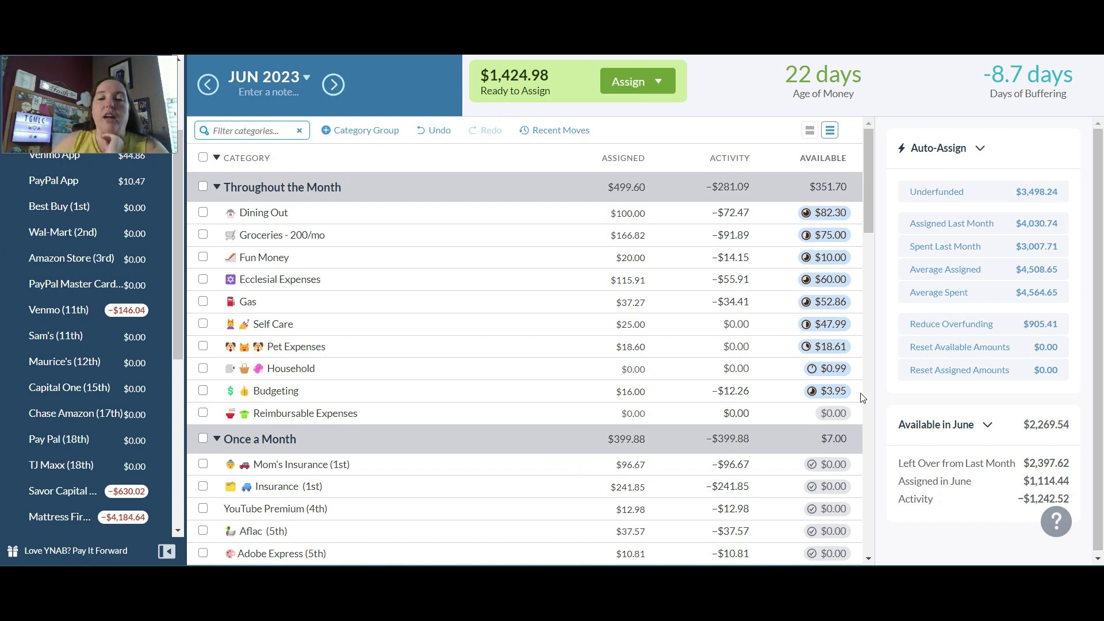
# Assign $10 to the OneDrive/Mirosoft/Ink (15th) category in the Once a Month group and deselect it.
pyautogui.moveTo(869, 156); pyautogui.dragTo(869, 232)
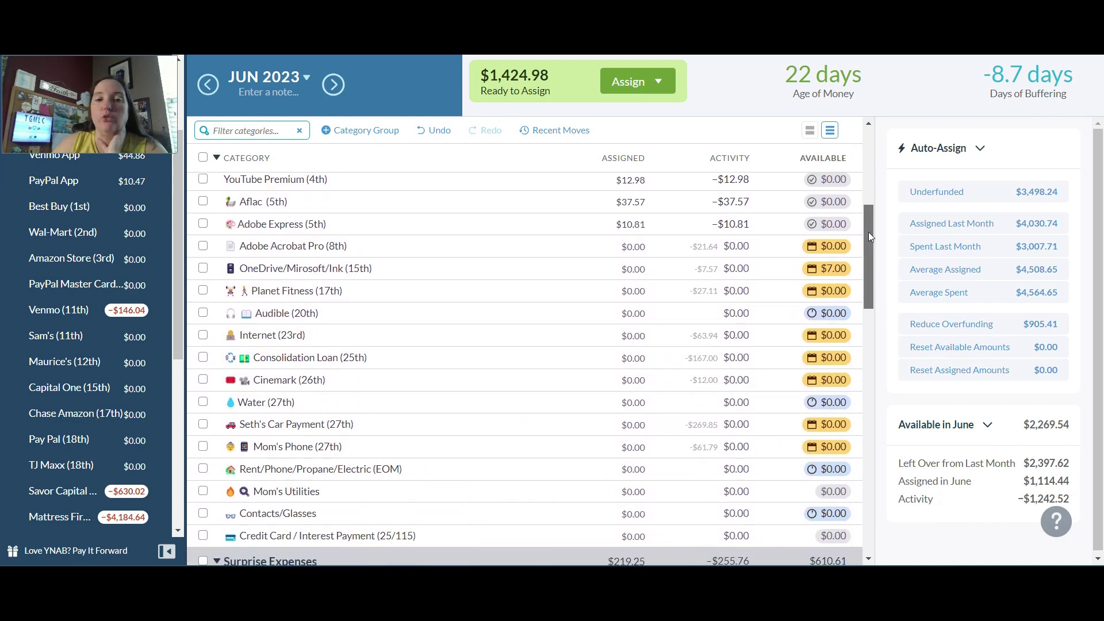
pyautogui.click(633, 272)
pyautogui.write('10')
pyautogui.press('Return')
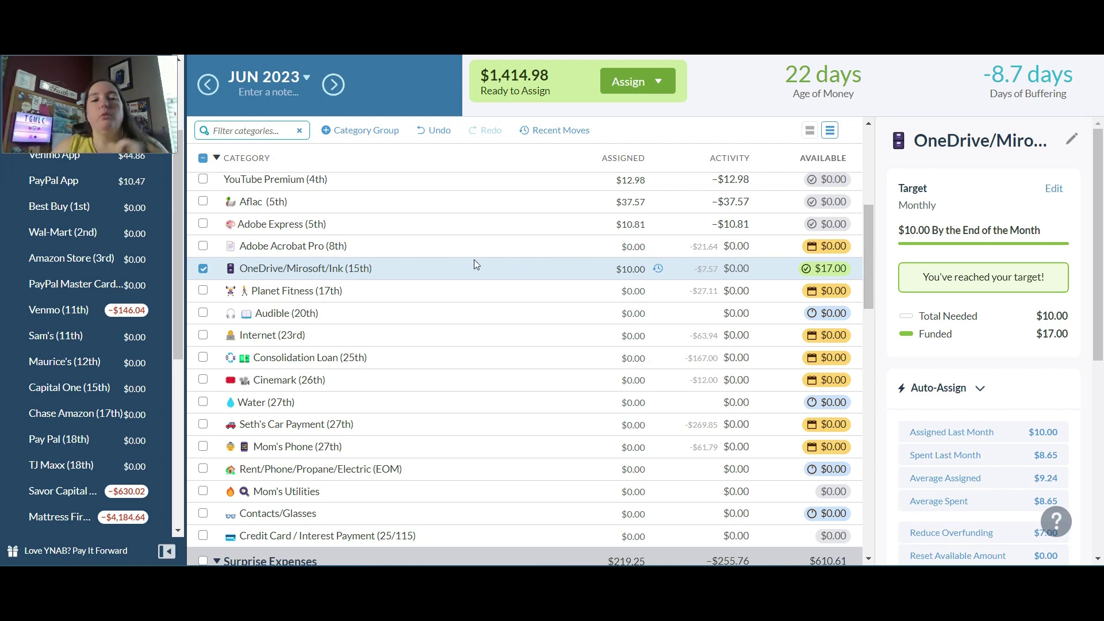
pyautogui.click(203, 268)
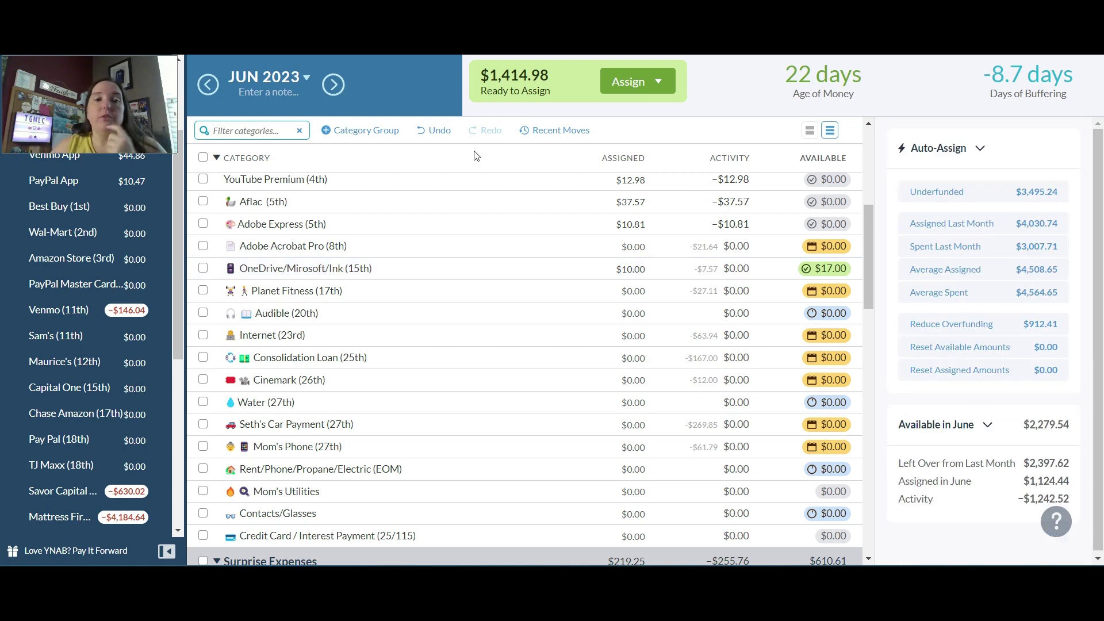
# Check the target details of the Adobe Acrobat Pro (8th) and Planet Fitness (17th) categories.
pyautogui.click(318, 248)
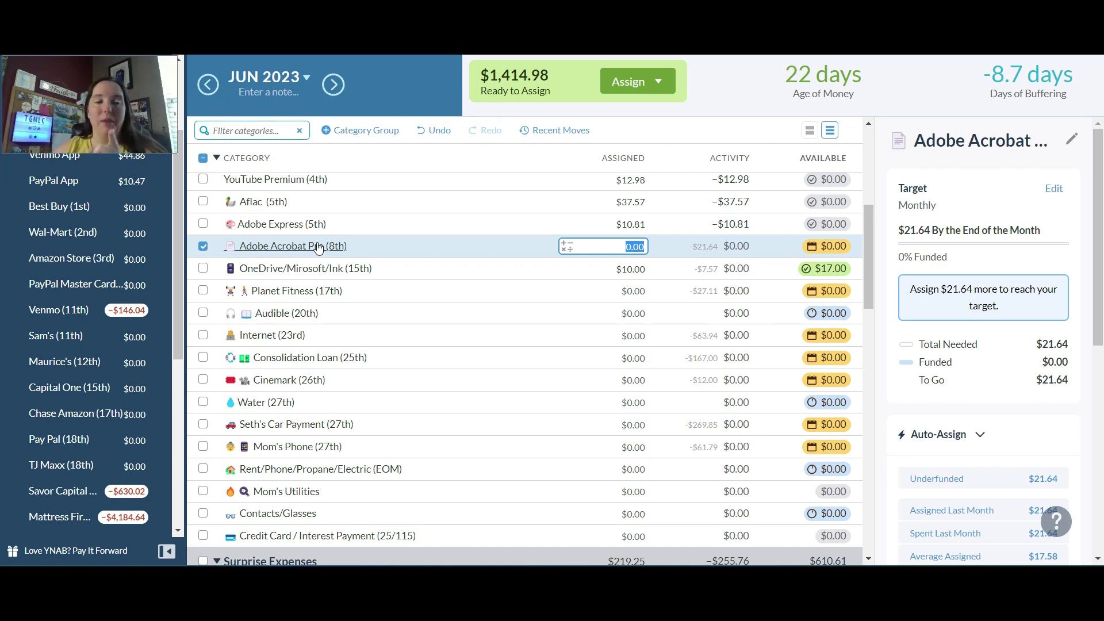
pyautogui.click(204, 248)
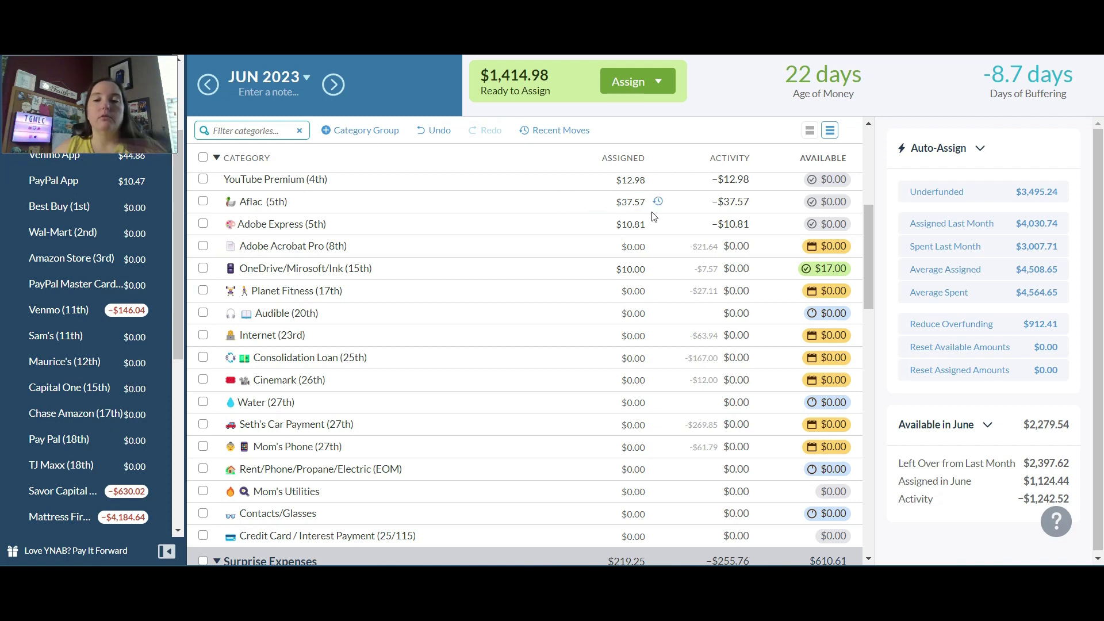
pyautogui.click(867, 243)
pyautogui.moveTo(866, 243)
pyautogui.mouseDown()
pyautogui.moveTo(868, 309)
pyautogui.moveTo(872, 245)
pyautogui.mouseUp()
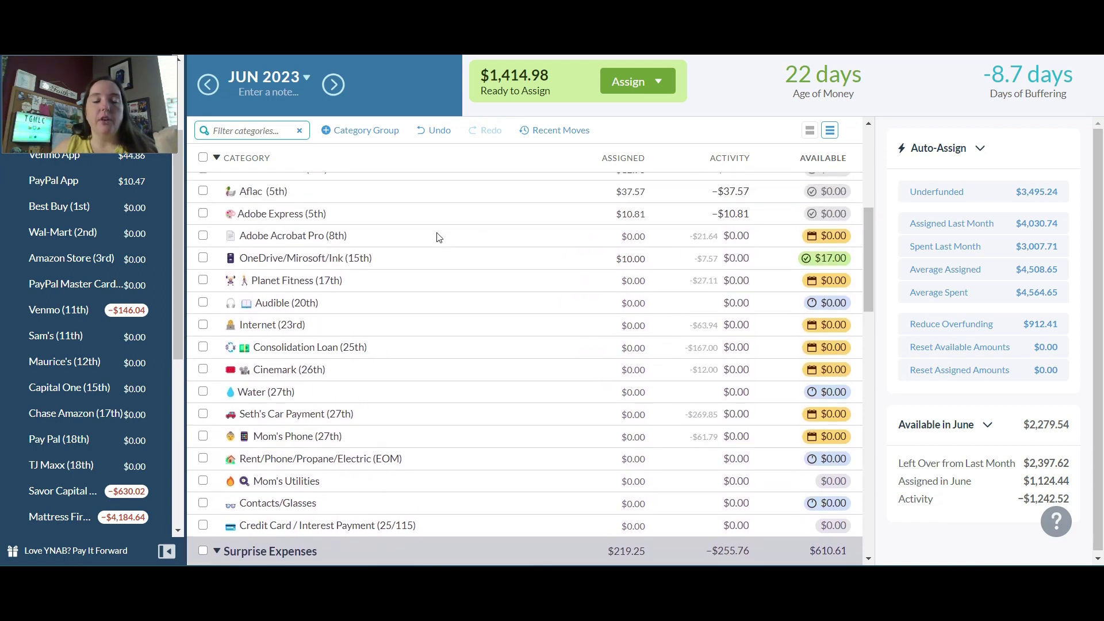
pyautogui.click(412, 289)
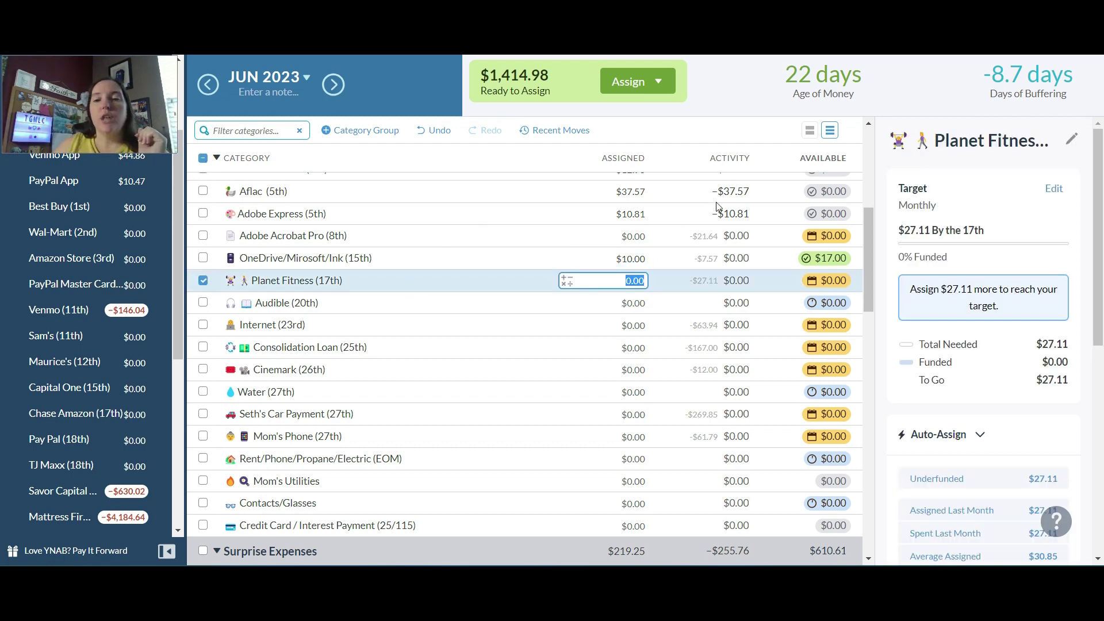
# Assign $53 to the 52 Week Challenge category in the No Touchy! group for June.
pyautogui.moveTo(868, 229); pyautogui.dragTo(869, 494)
pyautogui.click(618, 408)
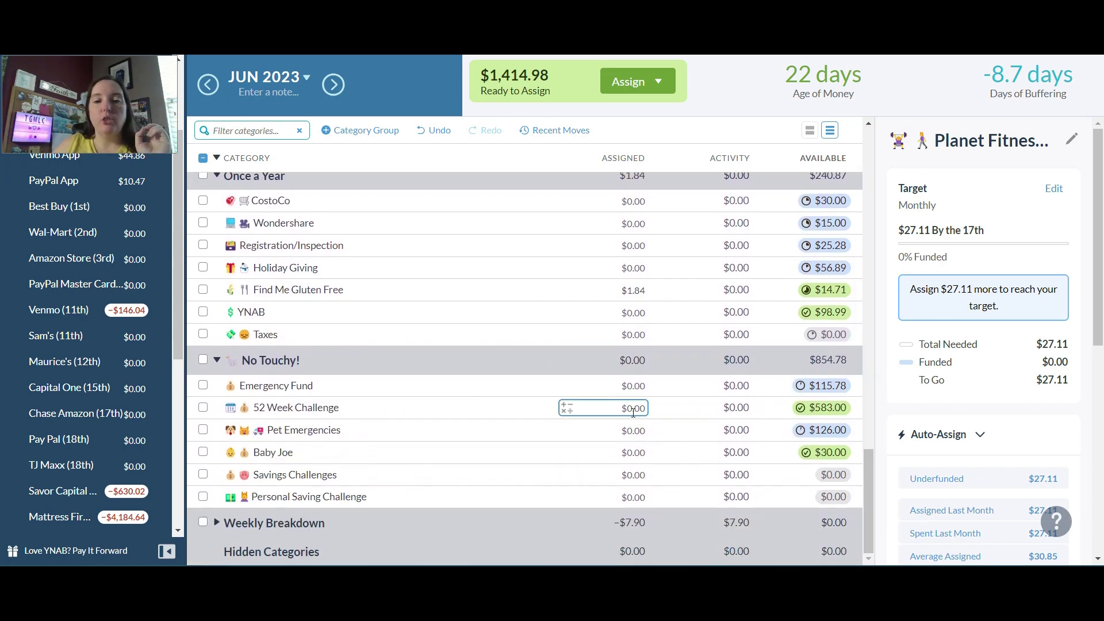
pyautogui.click(633, 412)
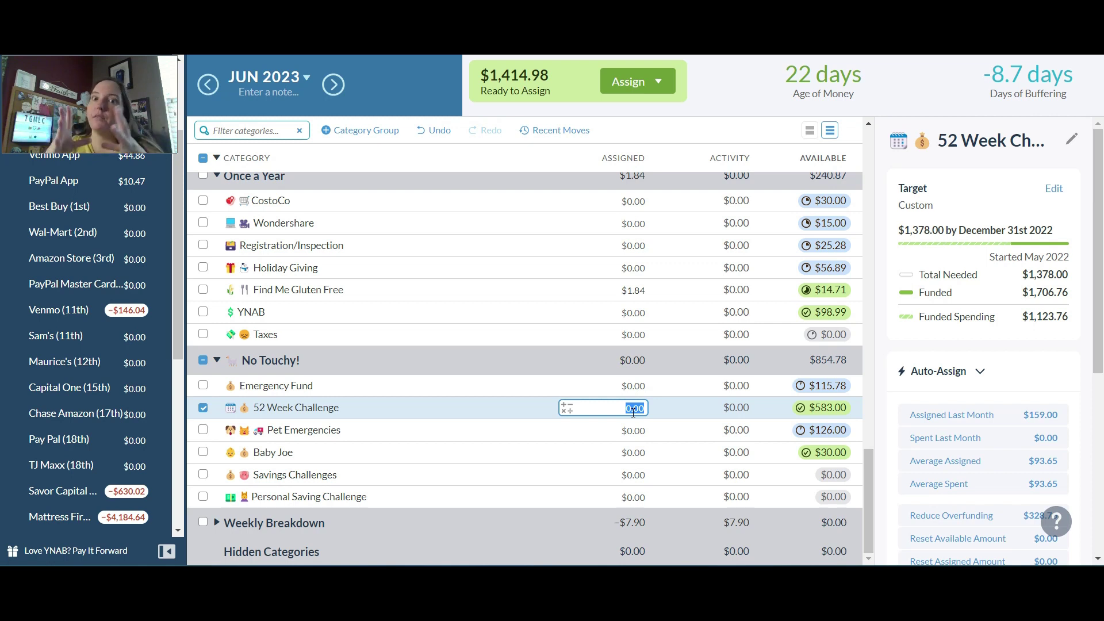
pyautogui.write('63')
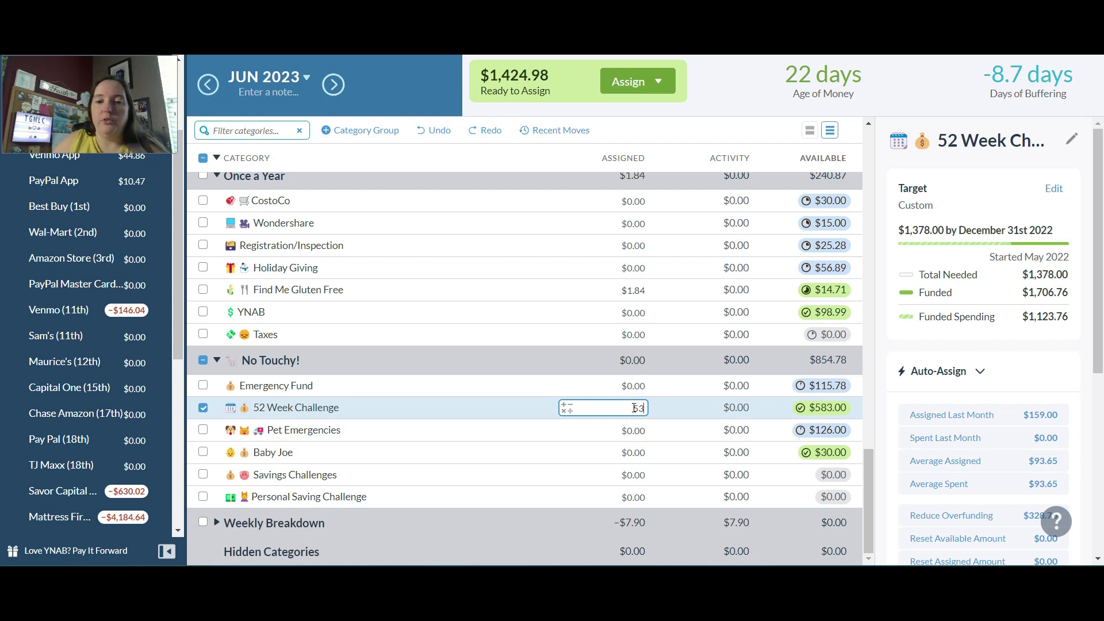
pyautogui.press('Return')
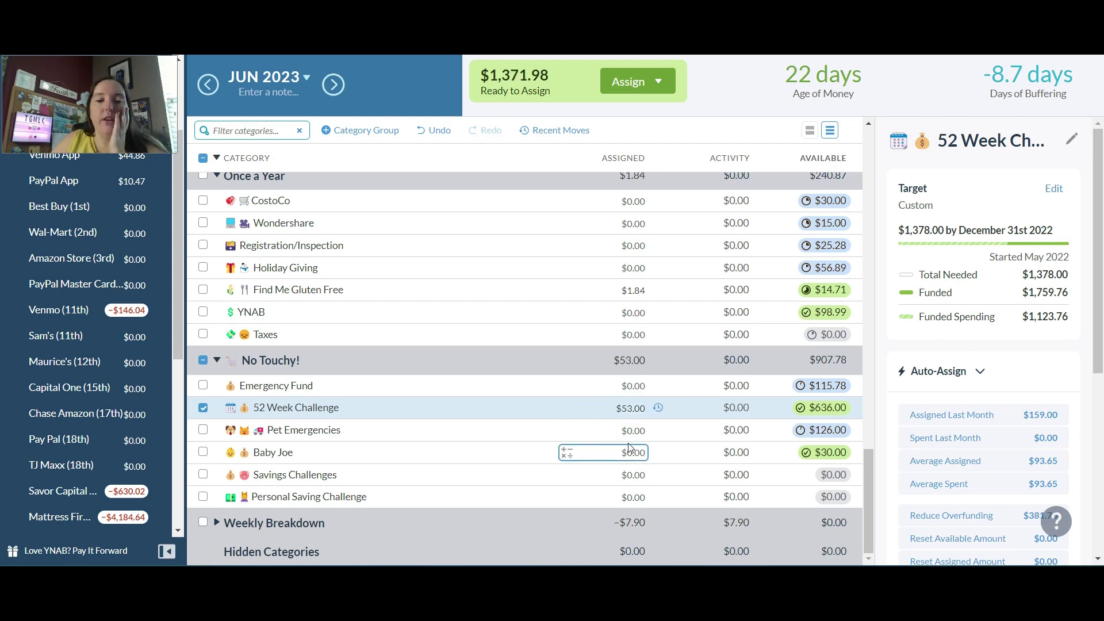
# Assign $2 to the baby savings category just below Pet Emergencies in the No Touchy! group.
pyautogui.click(631, 458)
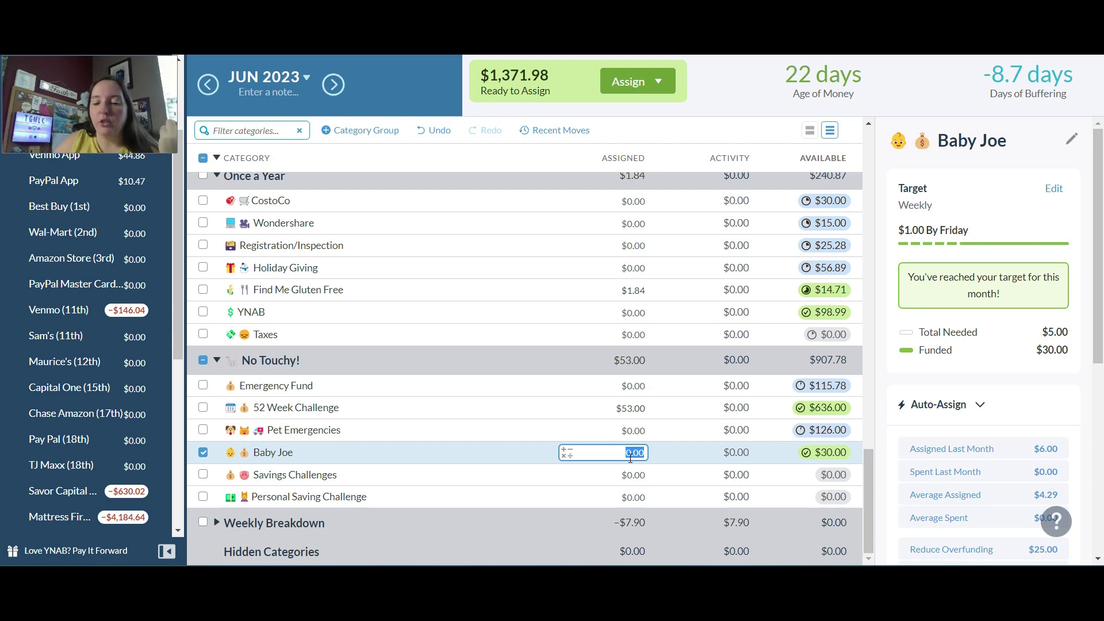
pyautogui.write('2')
pyautogui.press('Return')
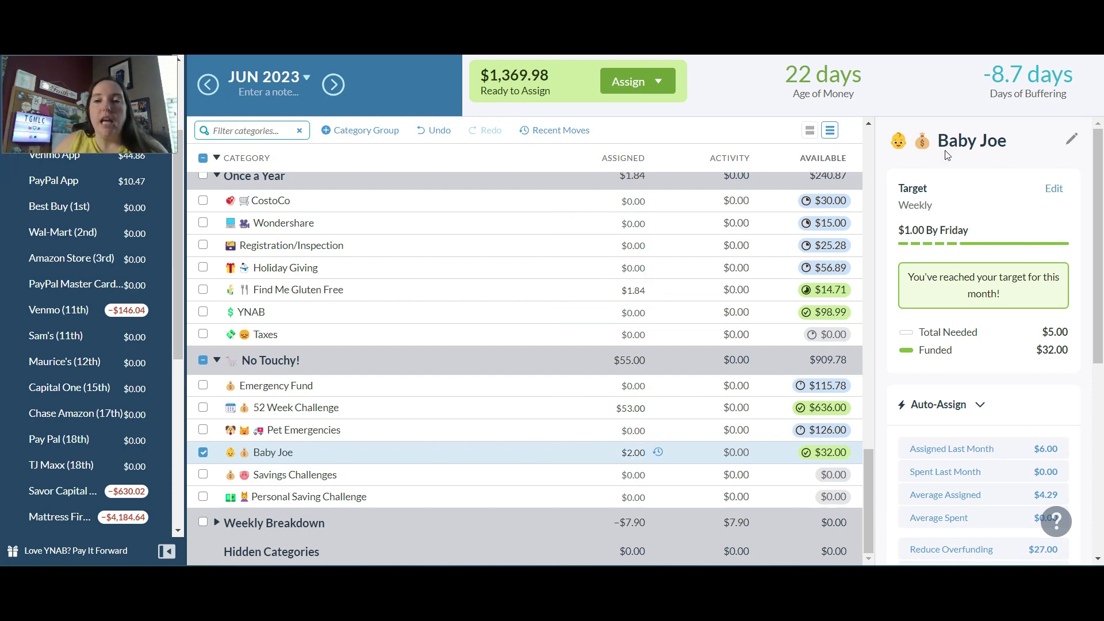
# Expand the Weekly Breakdown group, assign the remaining $1,369.98 to Week 3, deselect it and collapse the group.
pyautogui.click(219, 523)
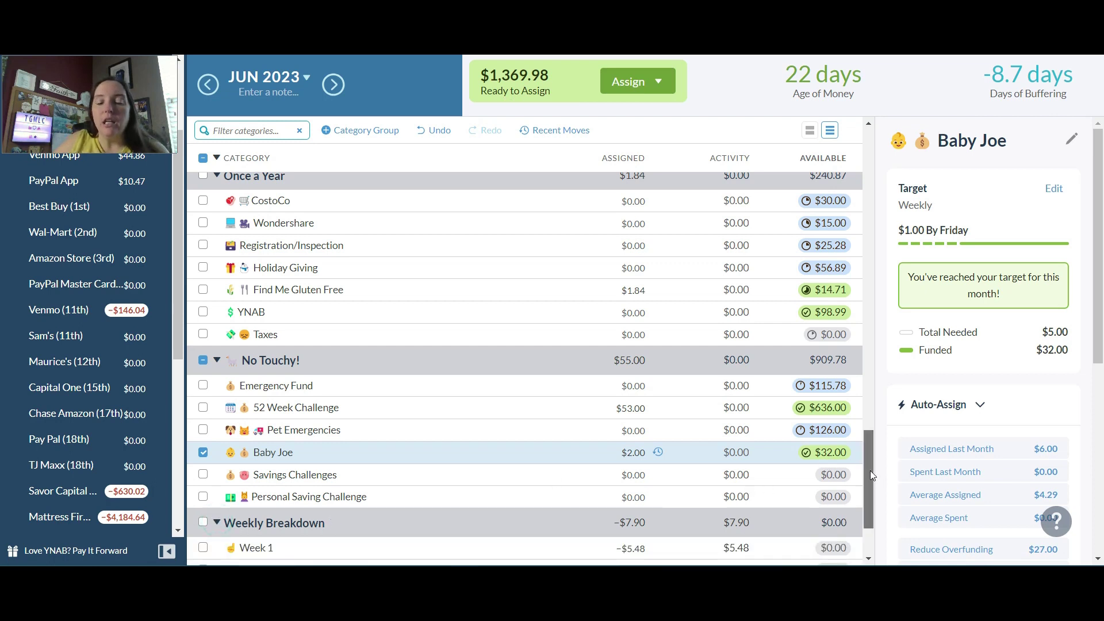
pyautogui.scroll(-3, 871, 470)
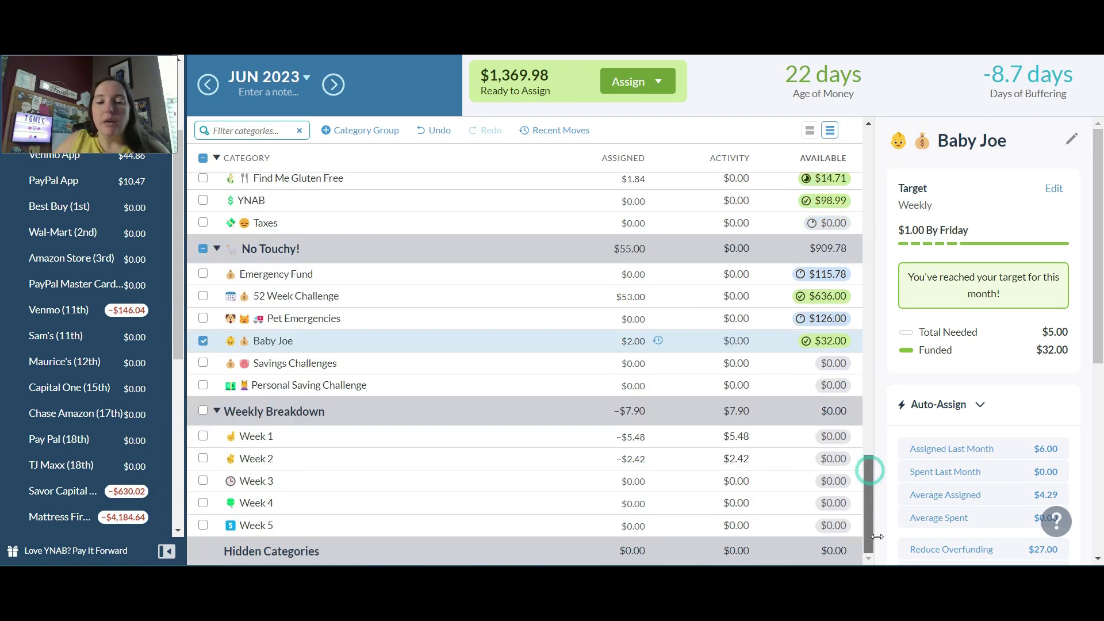
pyautogui.click(638, 482)
pyautogui.write('139')
pyautogui.press('Return')
pyautogui.click(637, 482)
pyautogui.write('1,369.98')
pyautogui.press('Return')
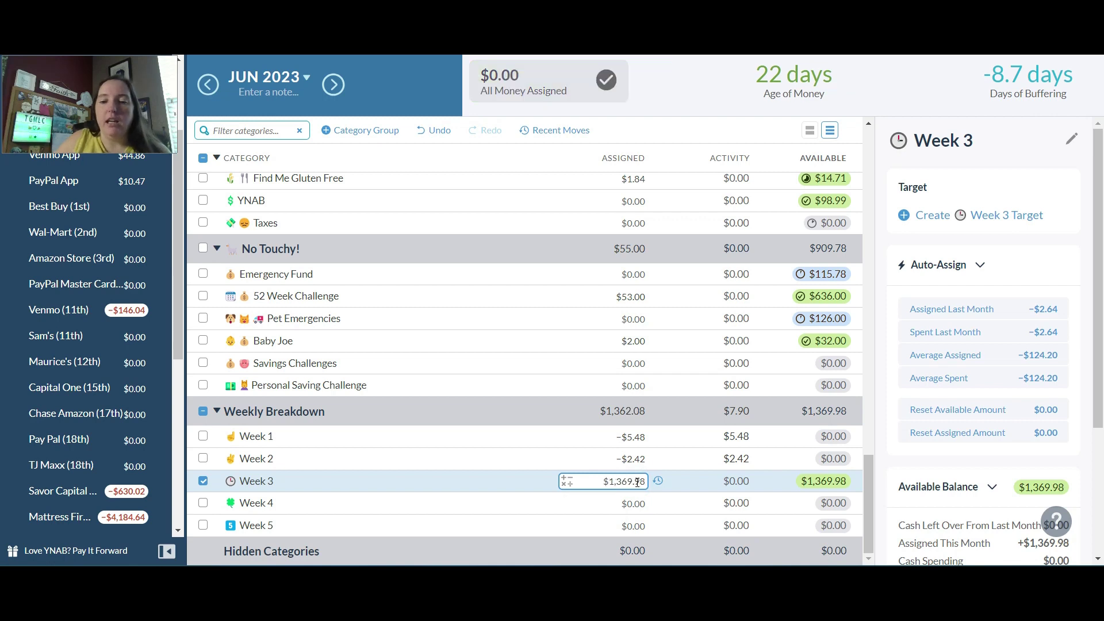
pyautogui.click(204, 482)
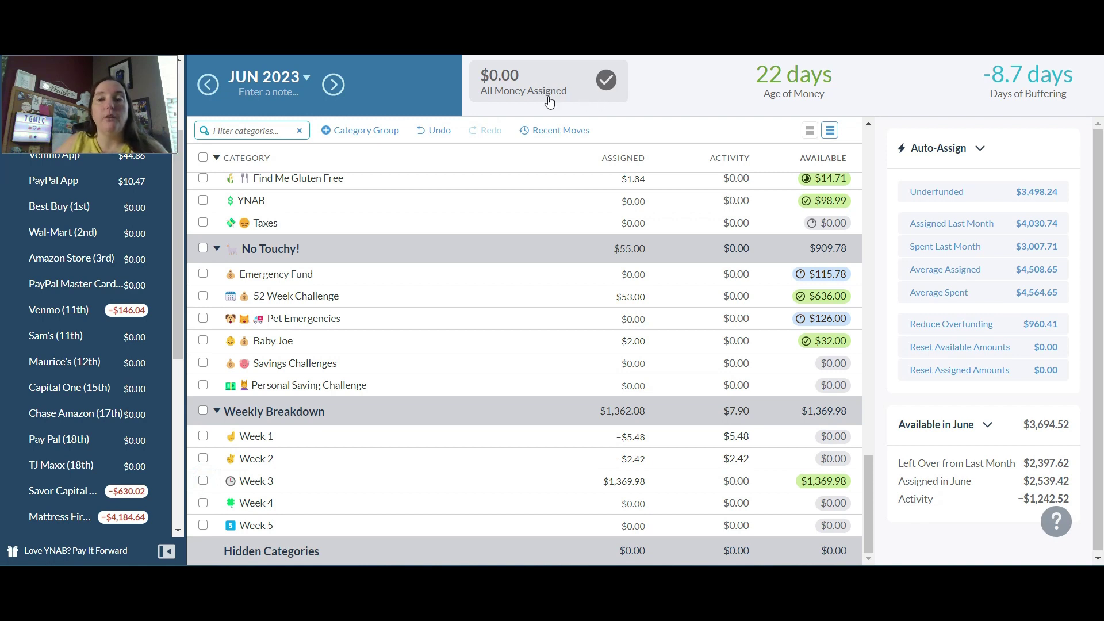
pyautogui.click(212, 413)
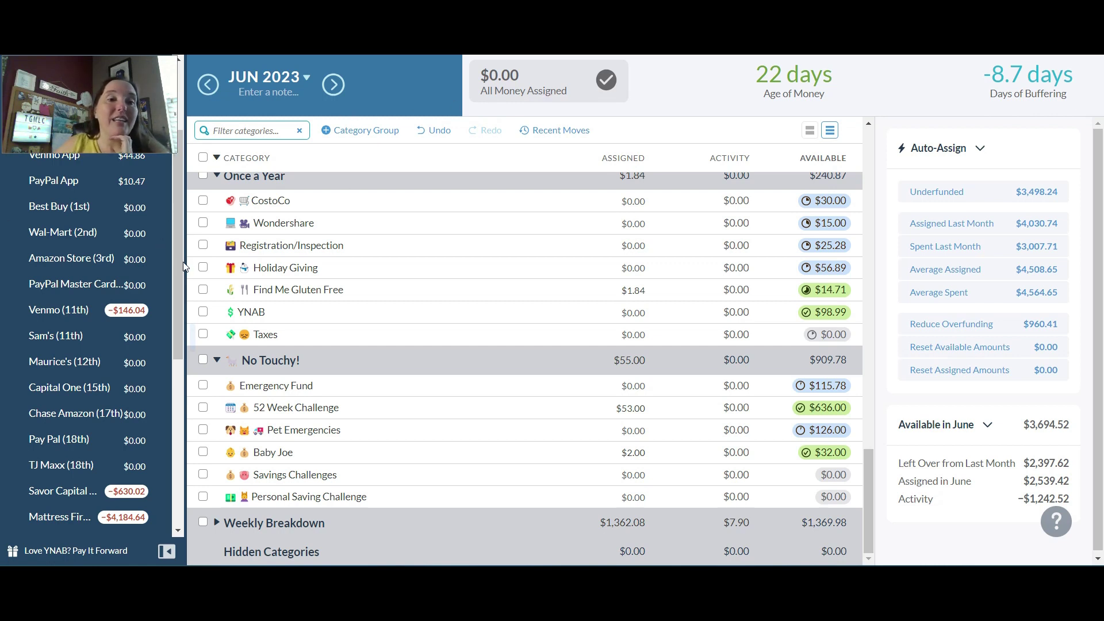
pyautogui.rightClick(181, 218)
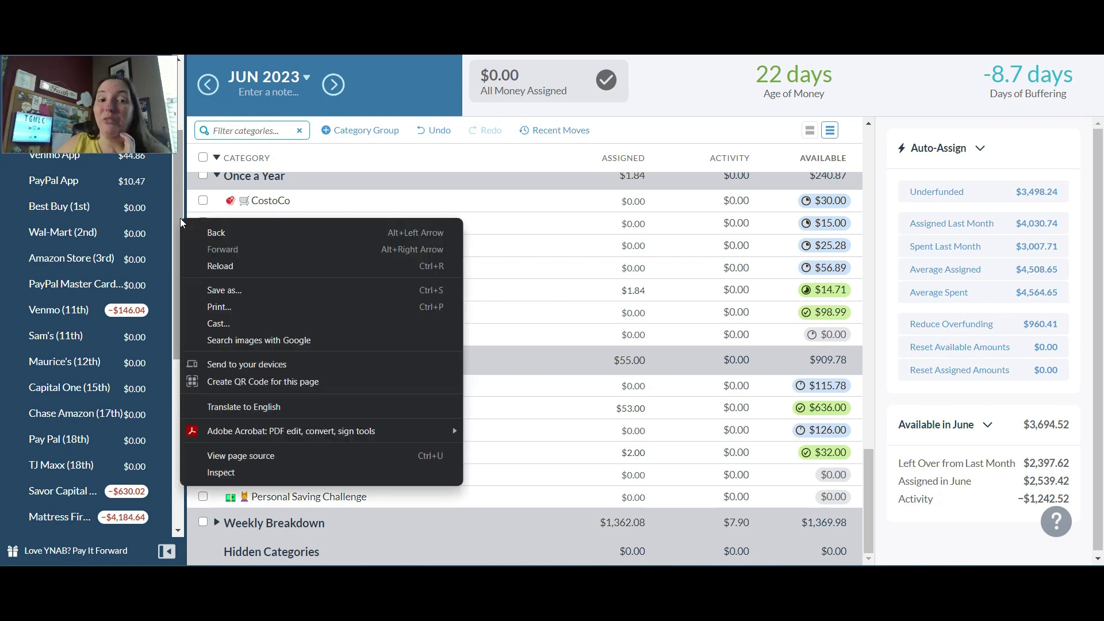
pyautogui.click(177, 215)
pyautogui.moveTo(177, 215); pyautogui.dragTo(176, 135)
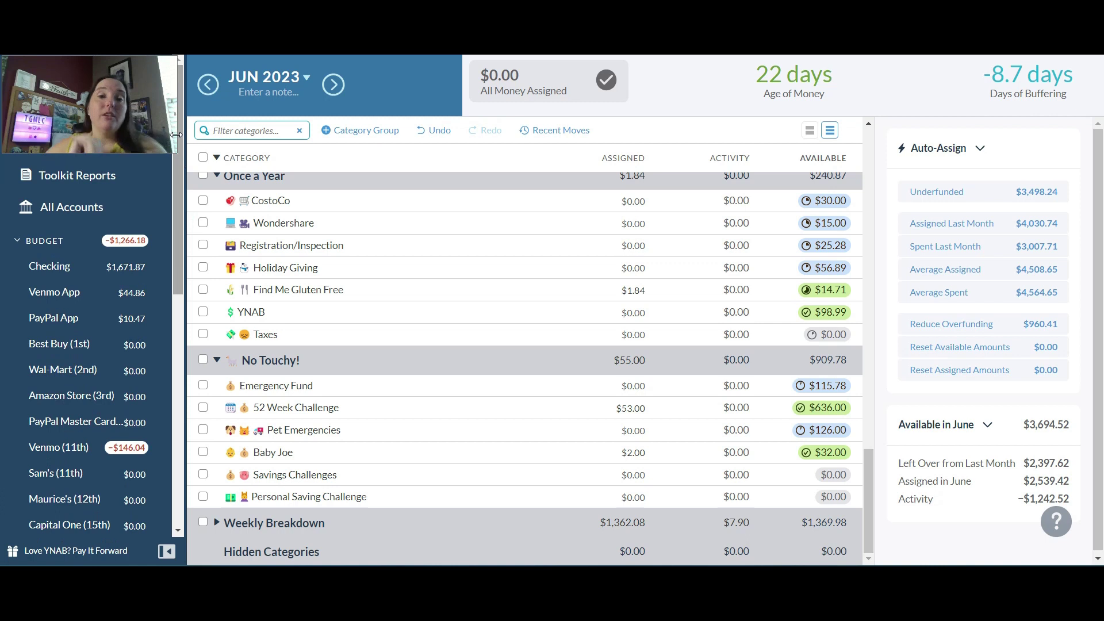